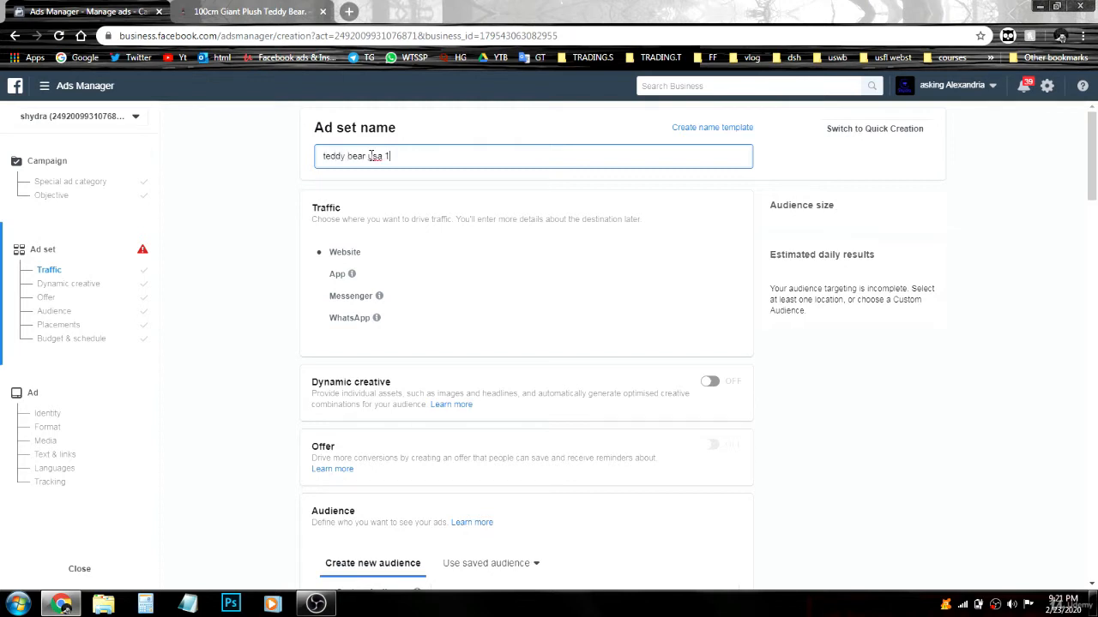
# Review the ad set's traffic, offer and audience sections, including the location categories available for browsing
pyautogui.click(240, 194)
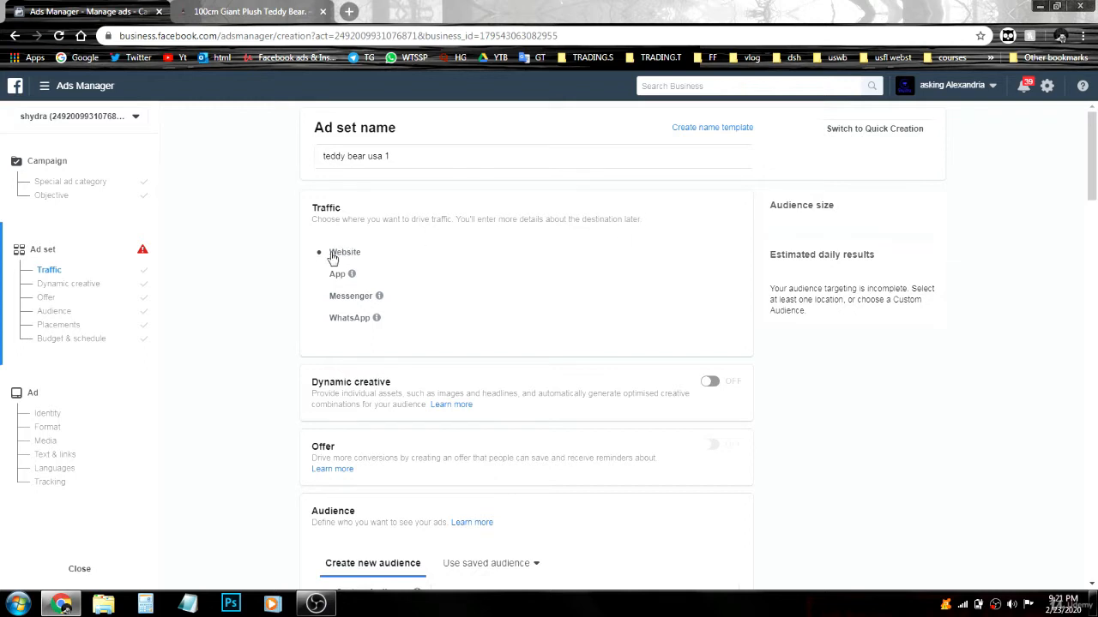
pyautogui.scroll(-1, 255, 319)
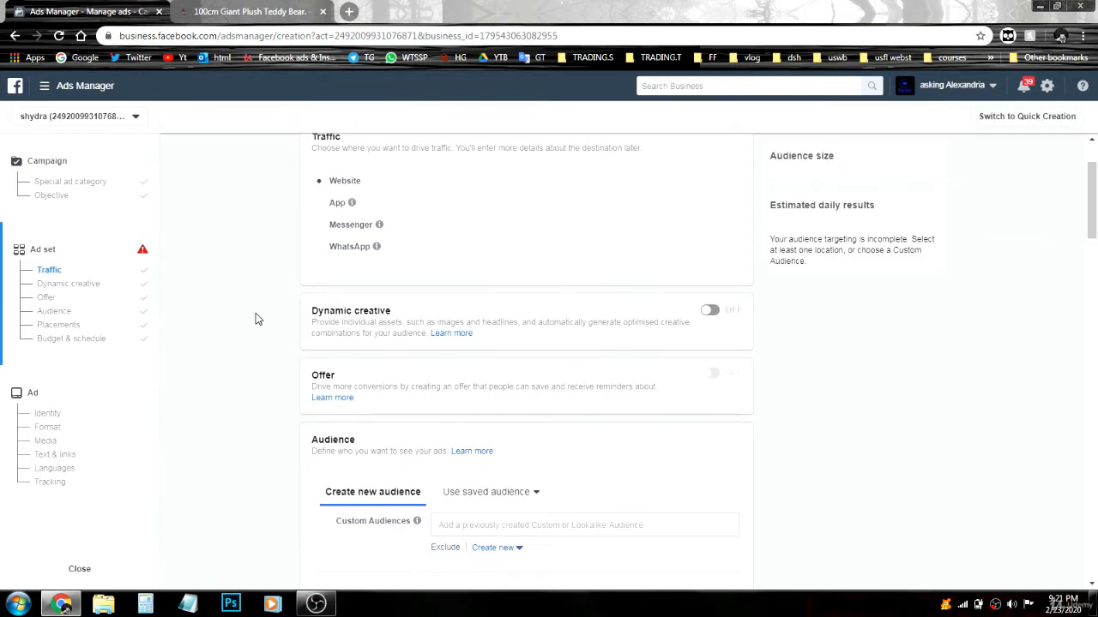
pyautogui.scroll(-1, 255, 319)
pyautogui.scroll(-2, 254, 319)
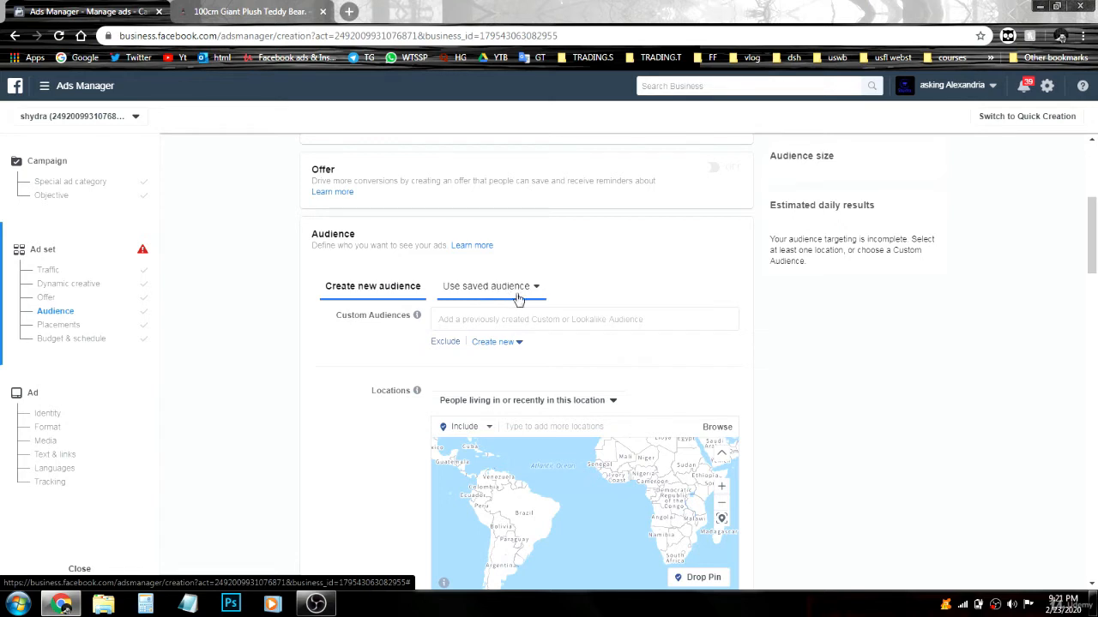
pyautogui.scroll(-1, 512, 316)
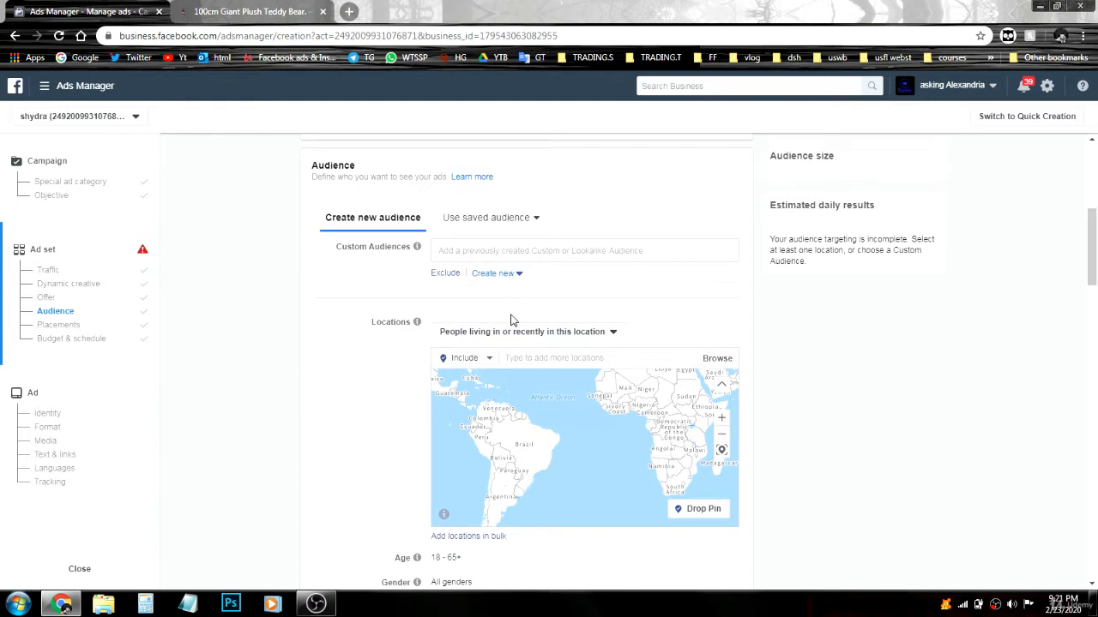
pyautogui.scroll(-1, 512, 320)
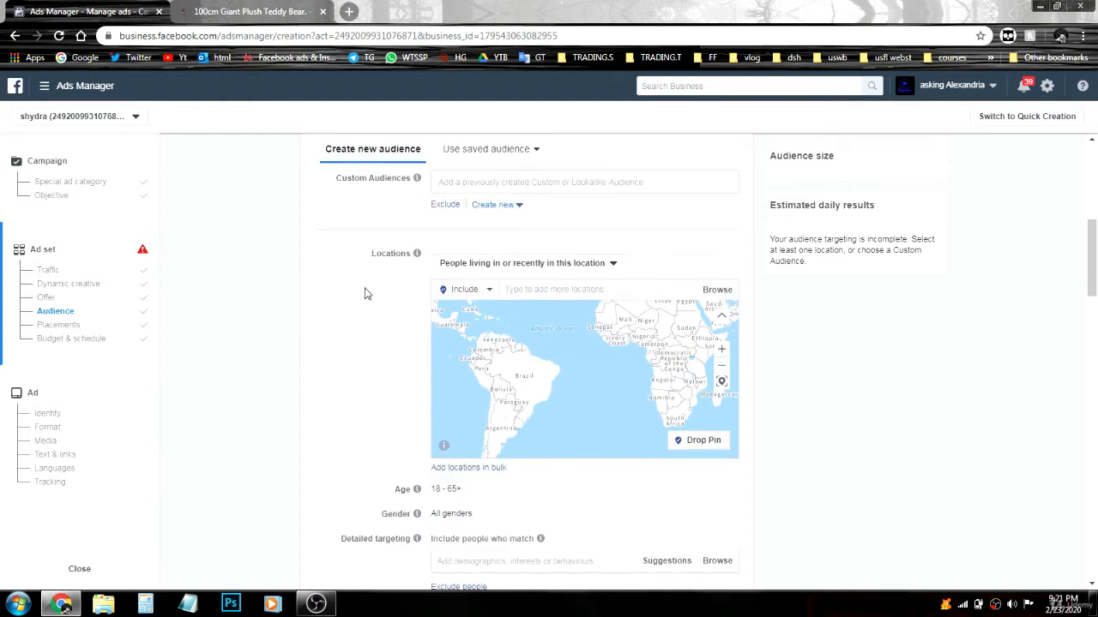
pyautogui.click(716, 294)
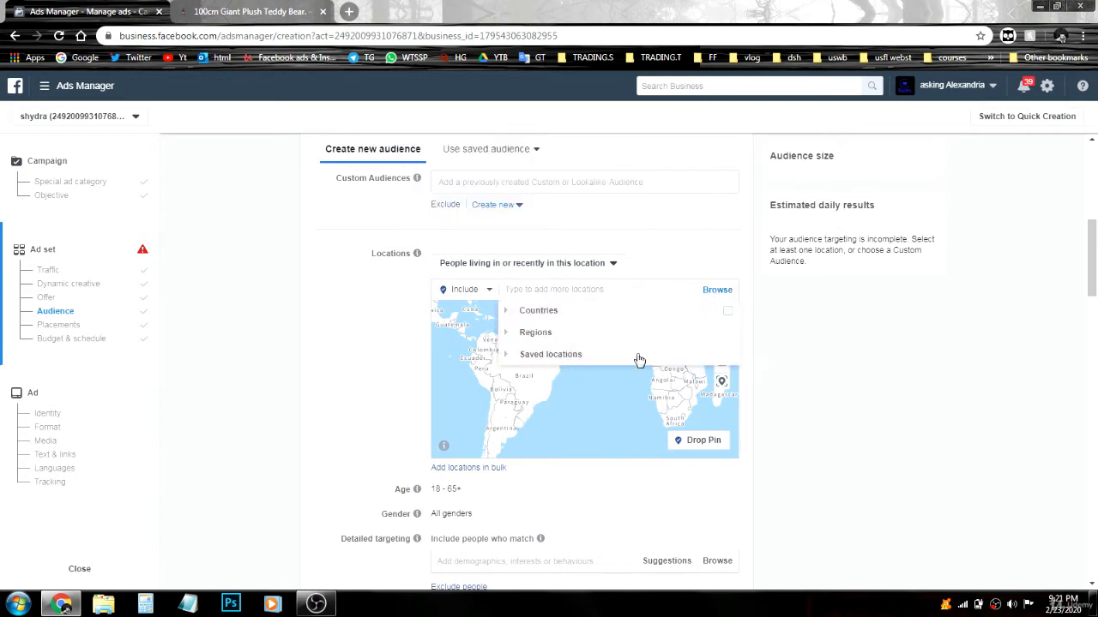
pyautogui.click(769, 358)
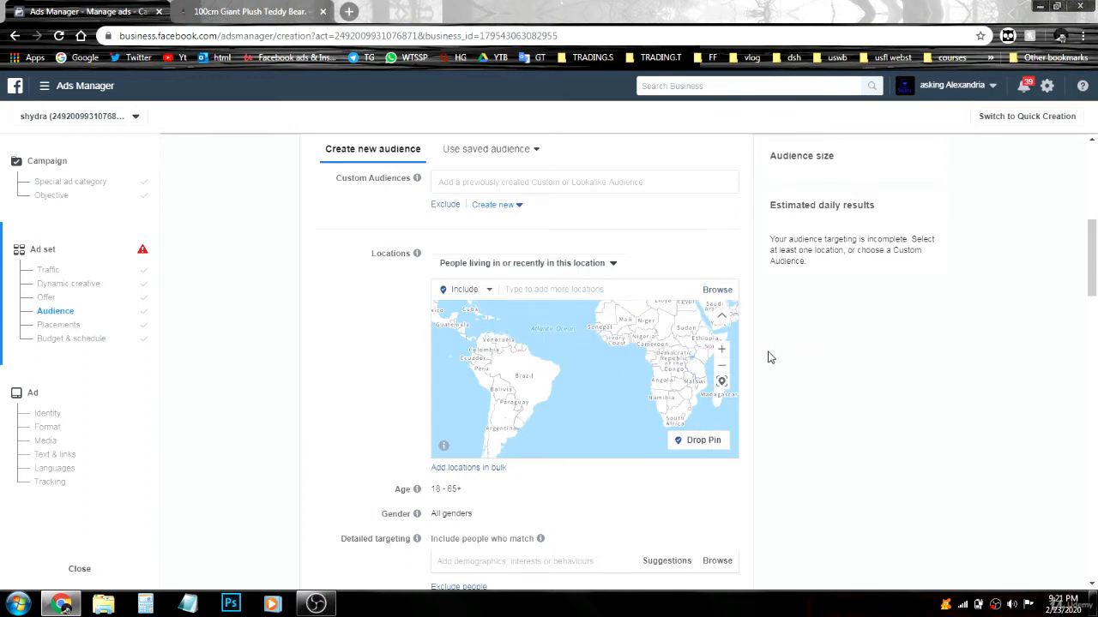
# Try United States as the audience's target location, and remove it from the included locations
pyautogui.click(593, 289)
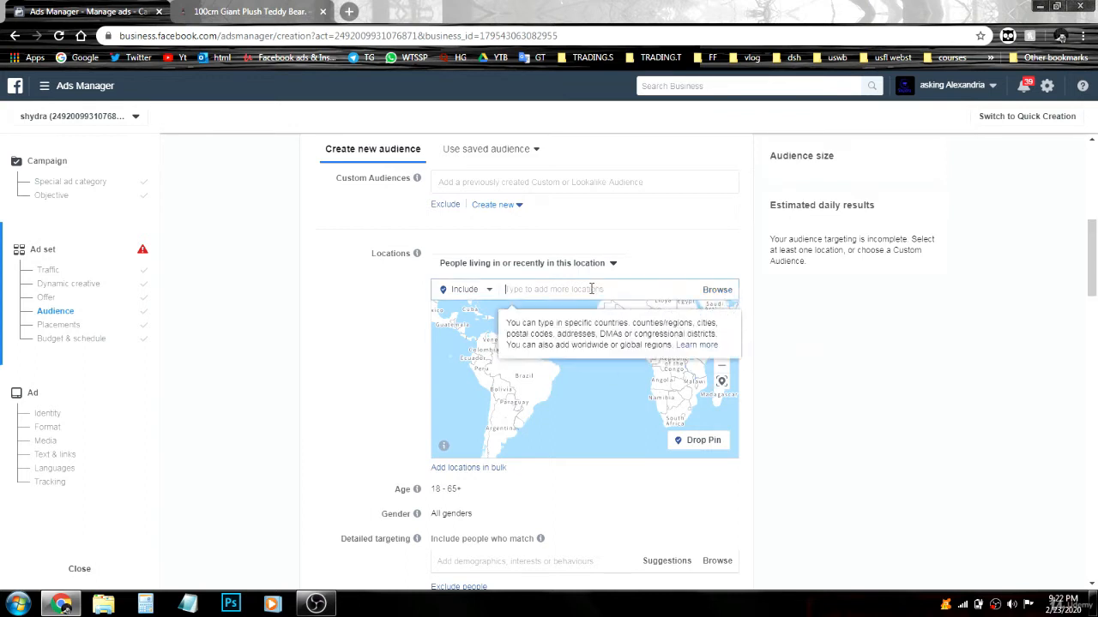
pyautogui.write('united state')
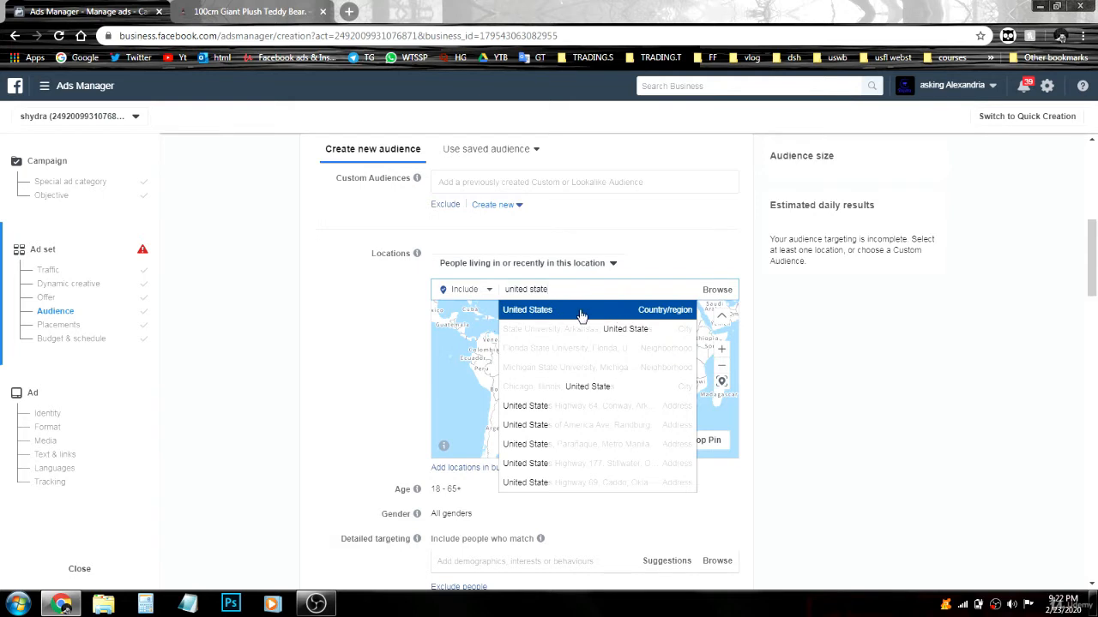
pyautogui.click(580, 313)
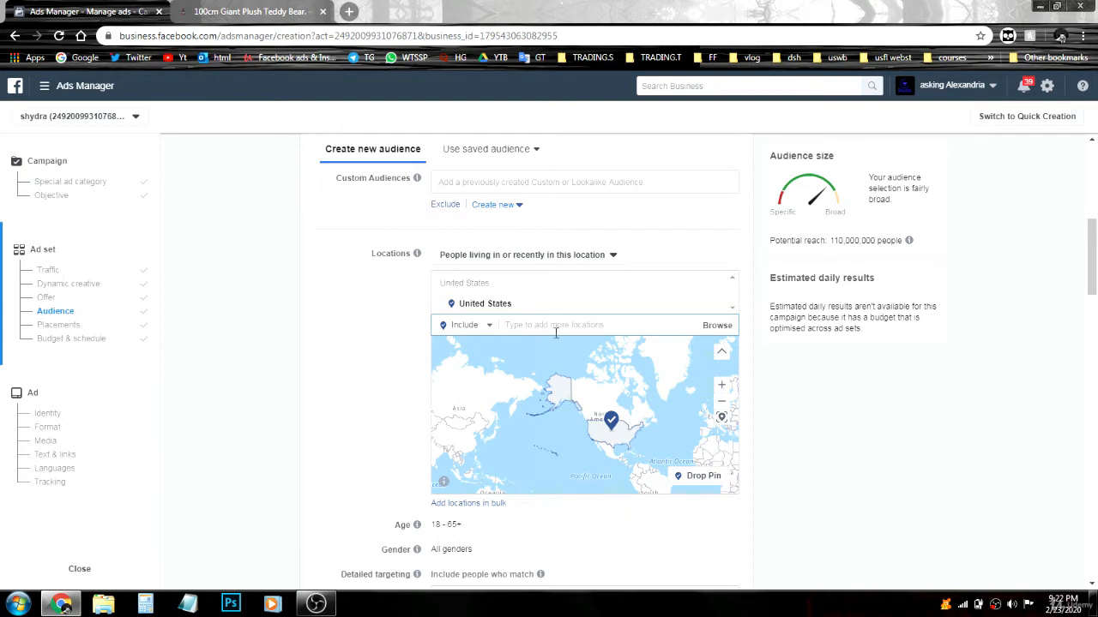
pyautogui.click(714, 307)
pyautogui.click(728, 261)
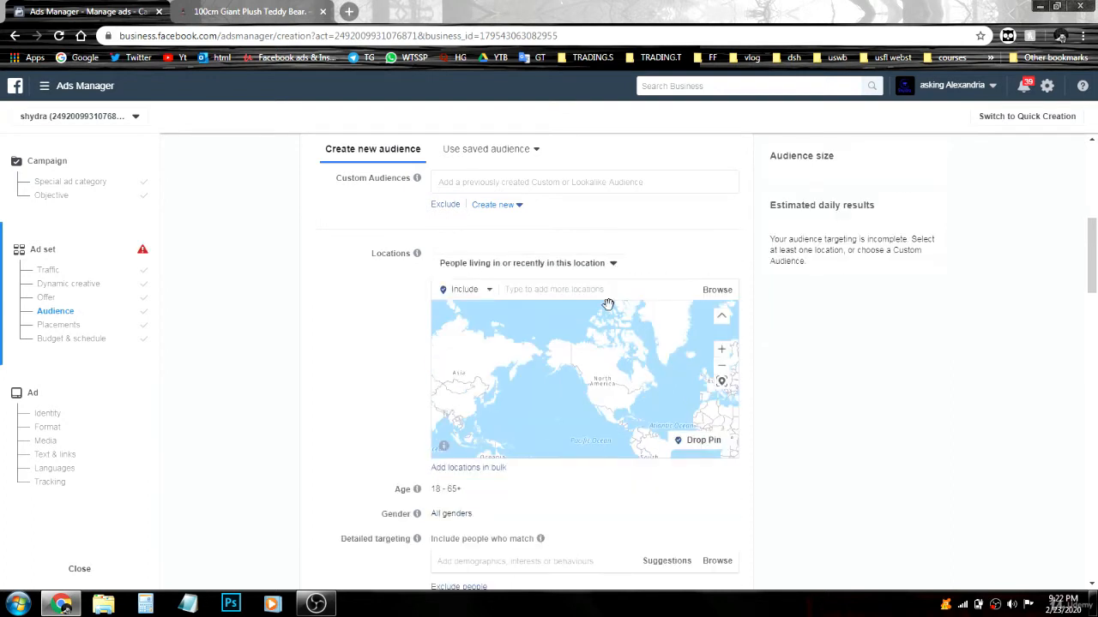
# Try the city of New York, New York as the audience's target location, and remove it again
pyautogui.click(600, 292)
pyautogui.write('new')
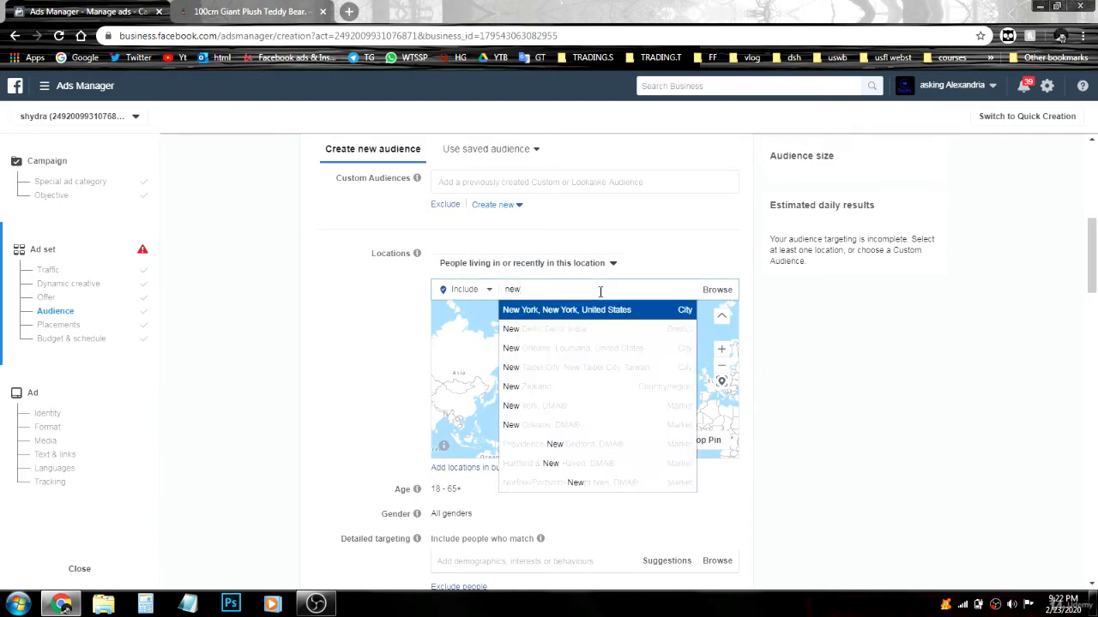
pyautogui.click(612, 314)
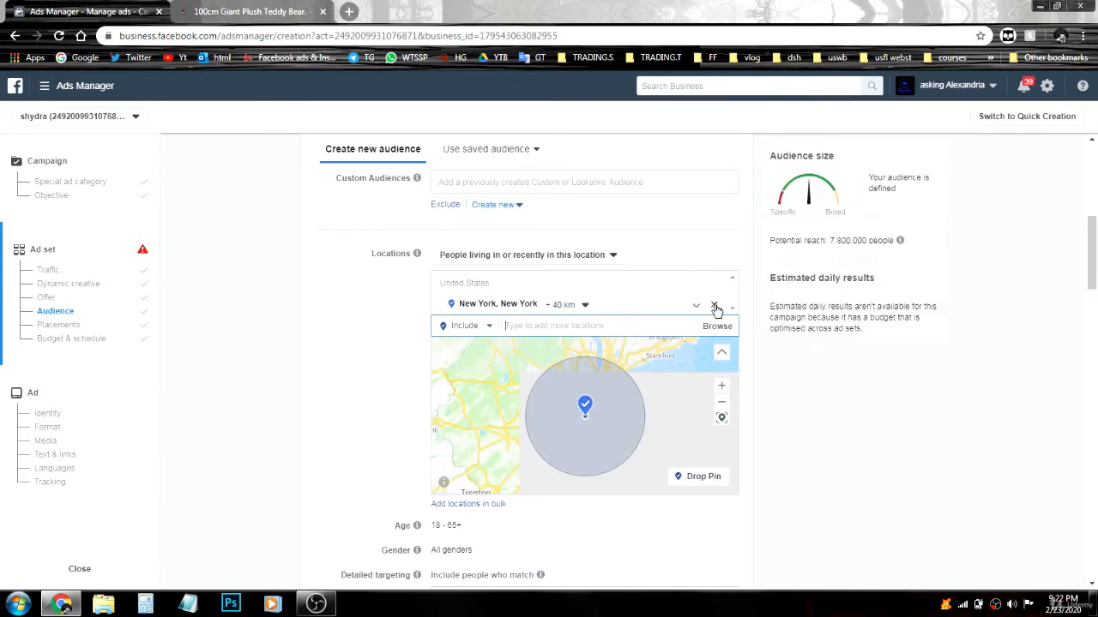
pyautogui.click(714, 305)
pyautogui.click(724, 259)
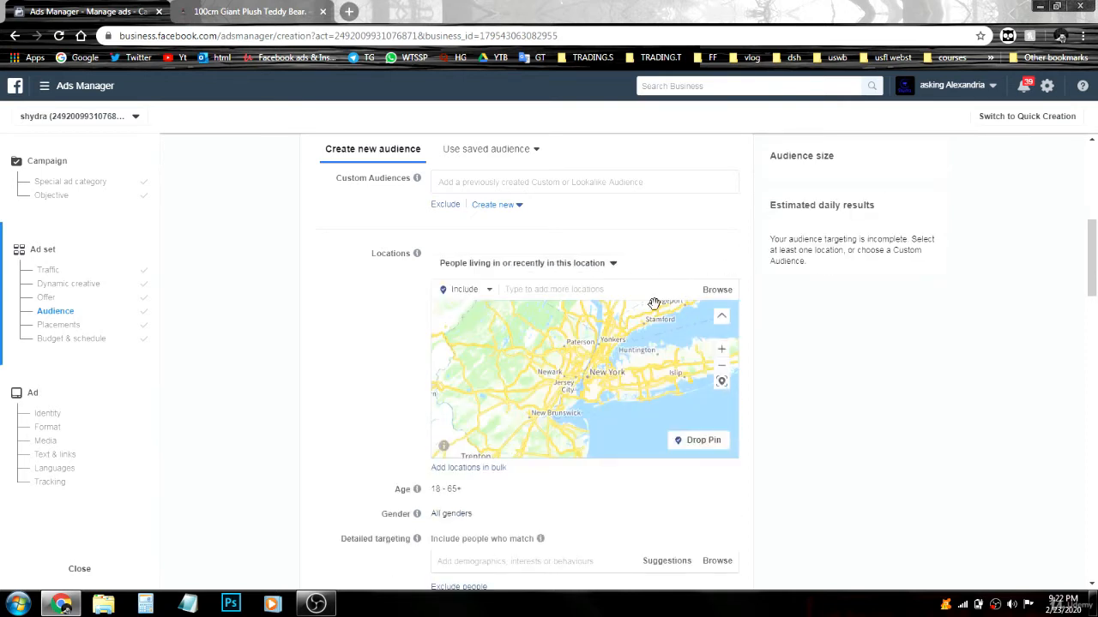
# Include the US states New York, Ohio, Florida and California as the audience's target locations
pyautogui.click(591, 290)
pyautogui.write('newyork')
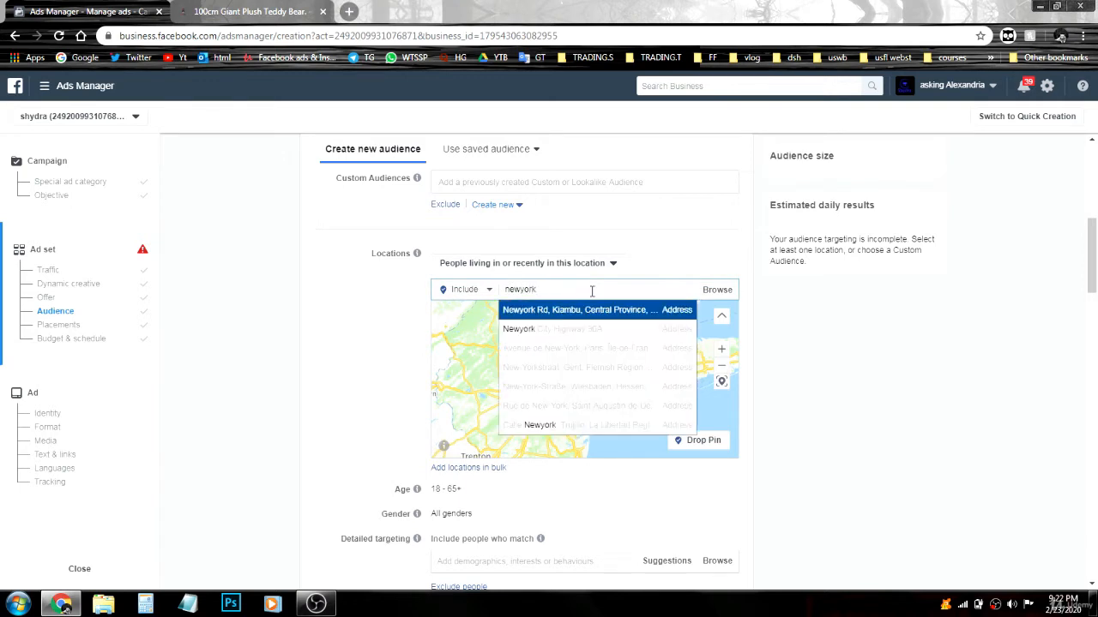
pyautogui.click(555, 346)
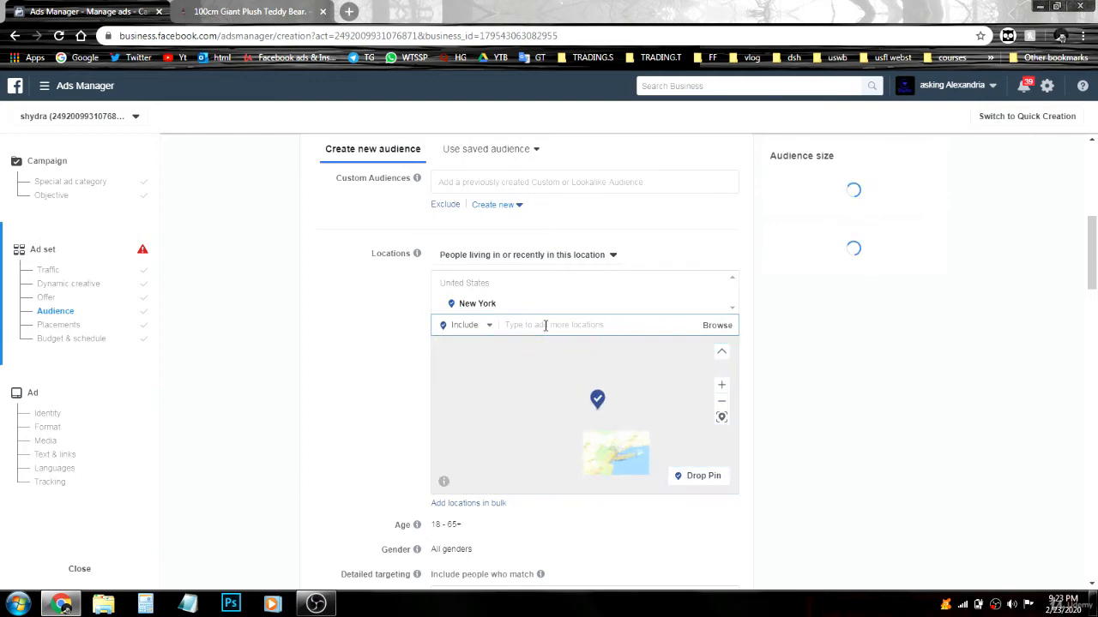
pyautogui.write('ohio')
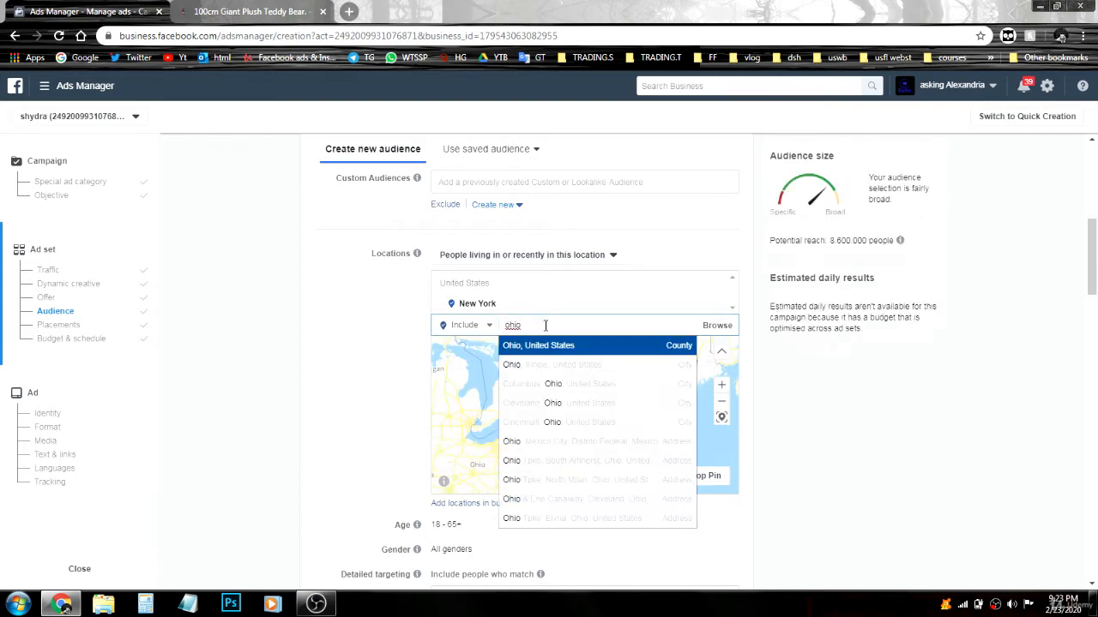
pyautogui.click(573, 352)
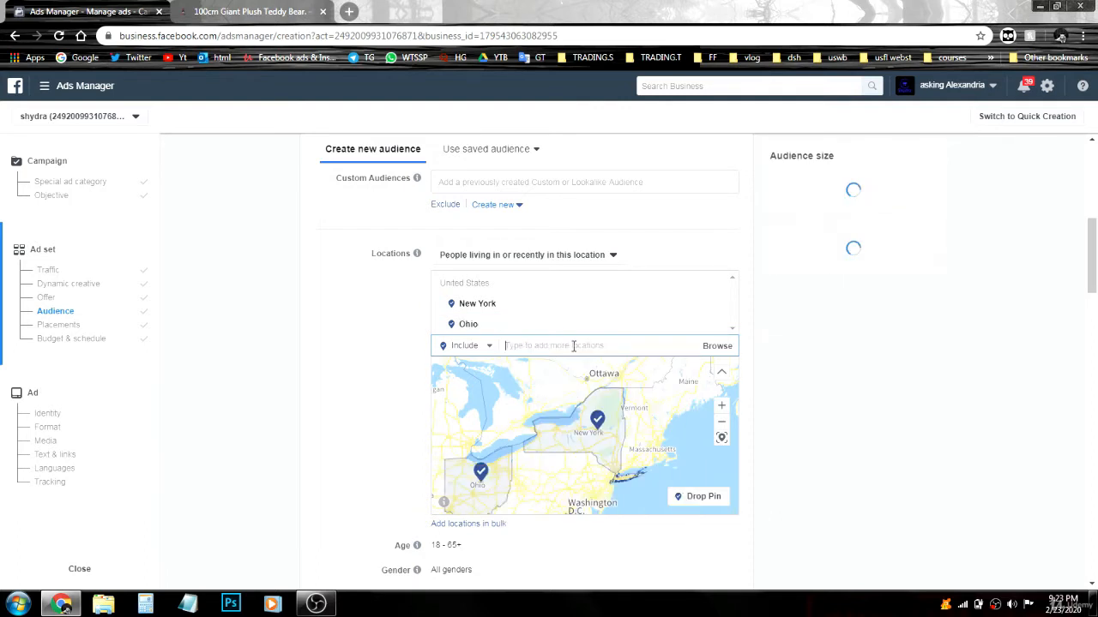
pyautogui.write('florida')
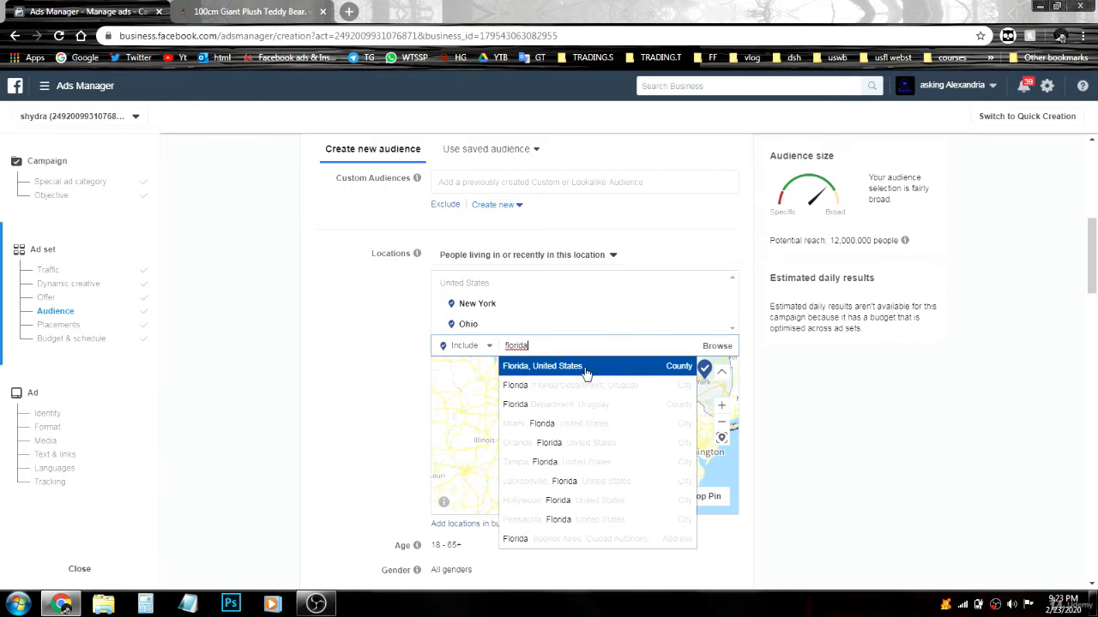
pyautogui.click(643, 367)
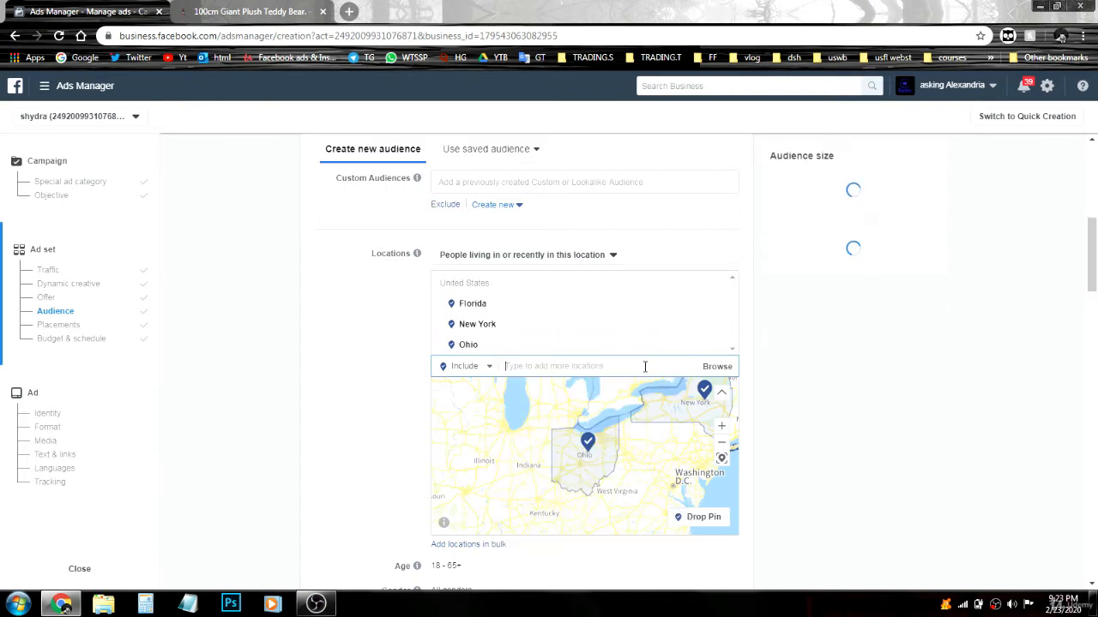
pyautogui.write('ca')
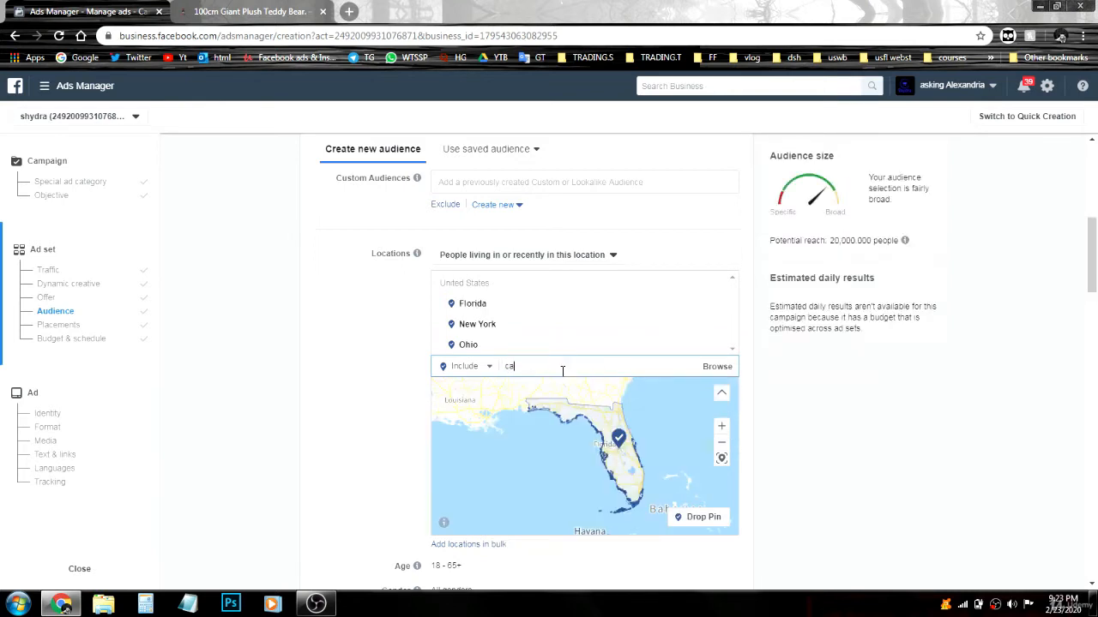
pyautogui.write('lifornia')
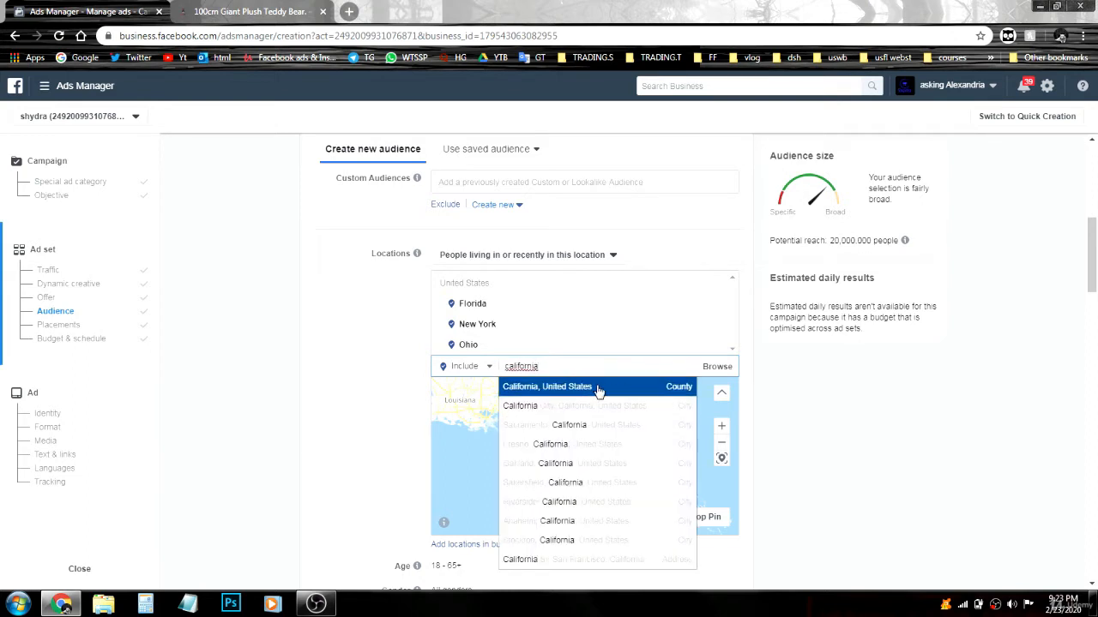
pyautogui.click(598, 391)
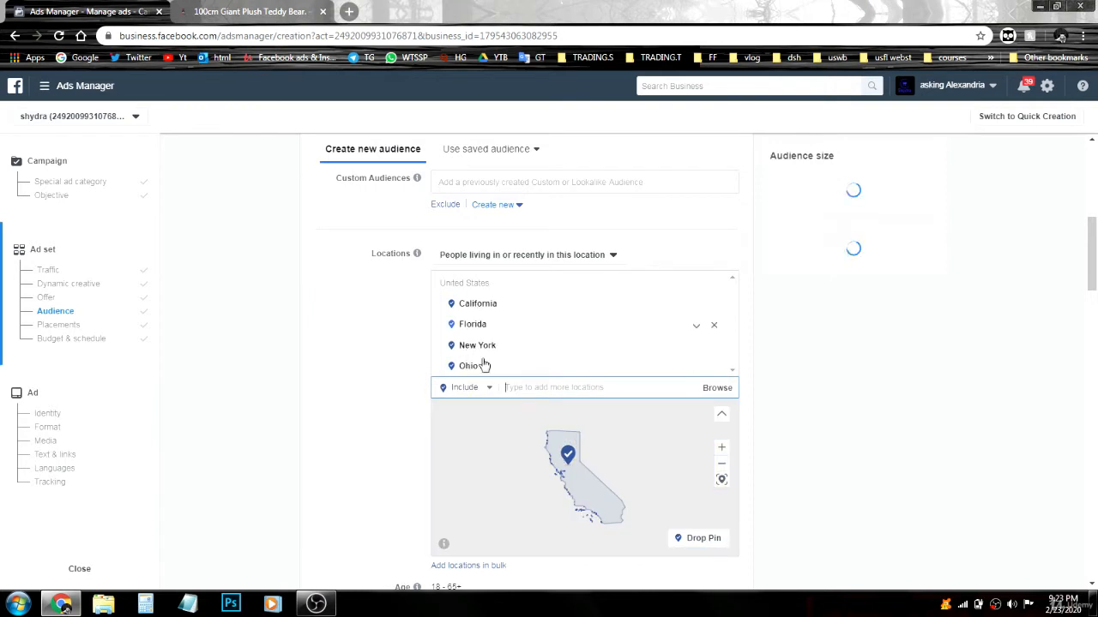
# Set the audience's minimum age to 13
pyautogui.scroll(-2, 492, 368)
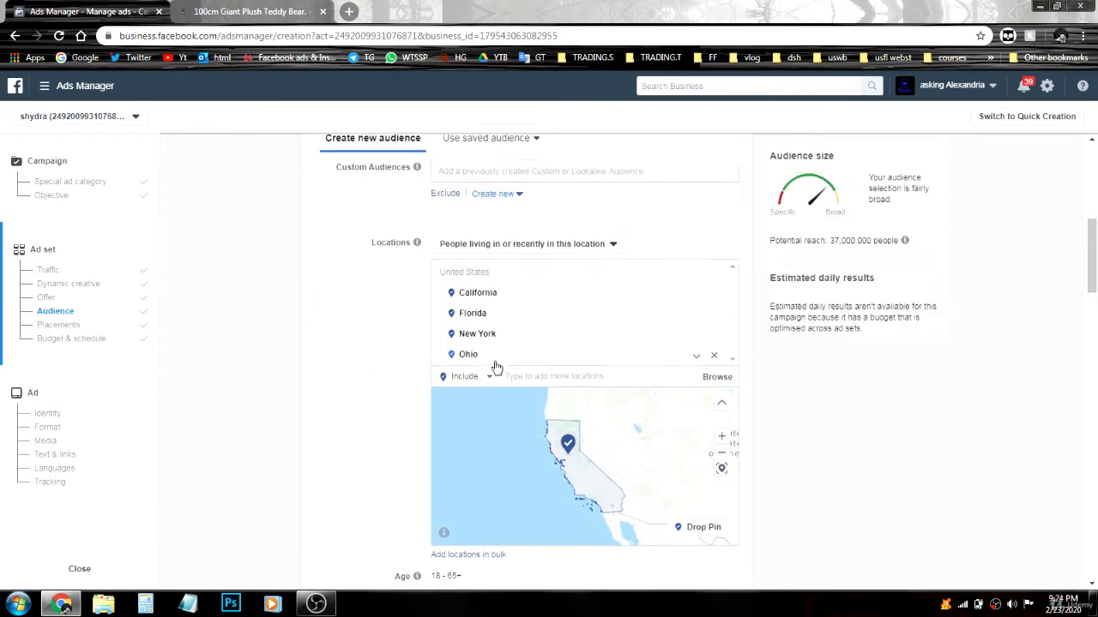
pyautogui.scroll(-1, 493, 359)
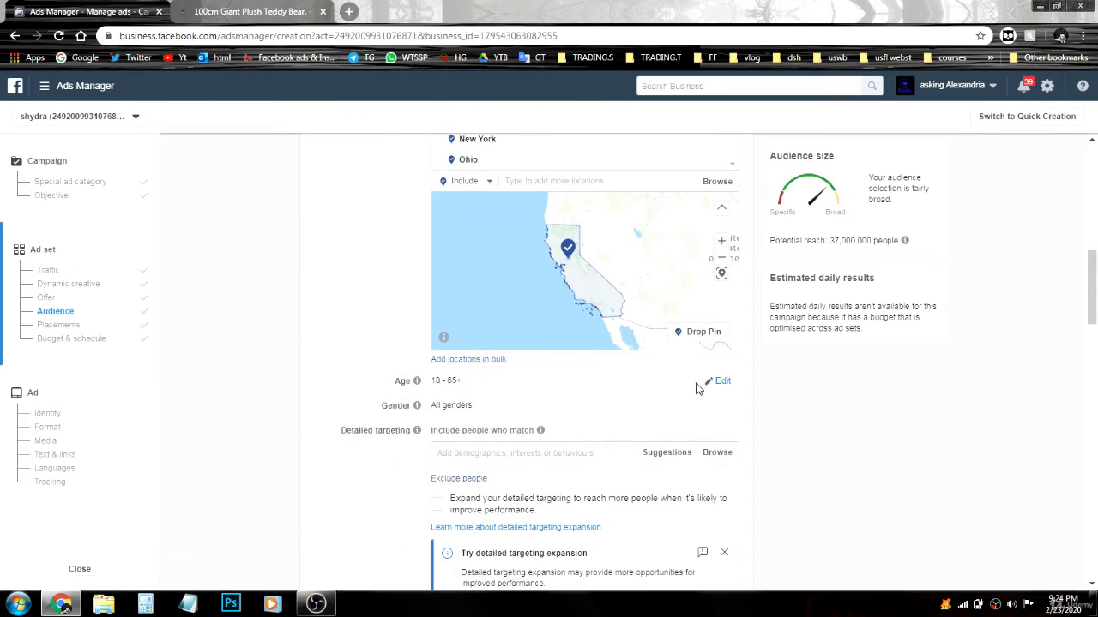
pyautogui.click(706, 383)
pyautogui.click(447, 382)
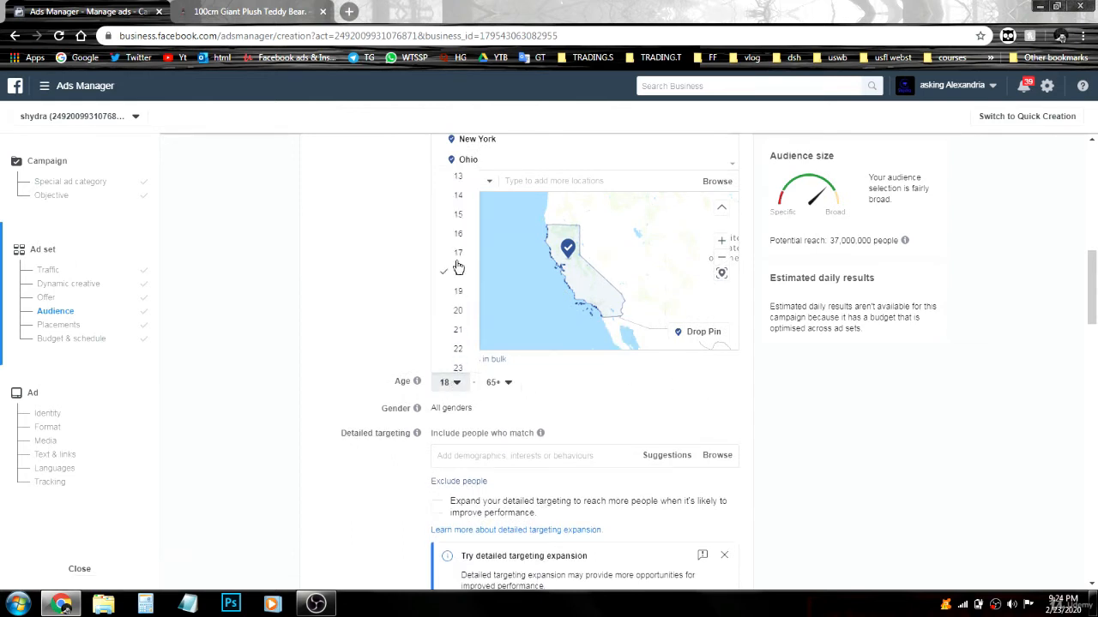
pyautogui.click(455, 179)
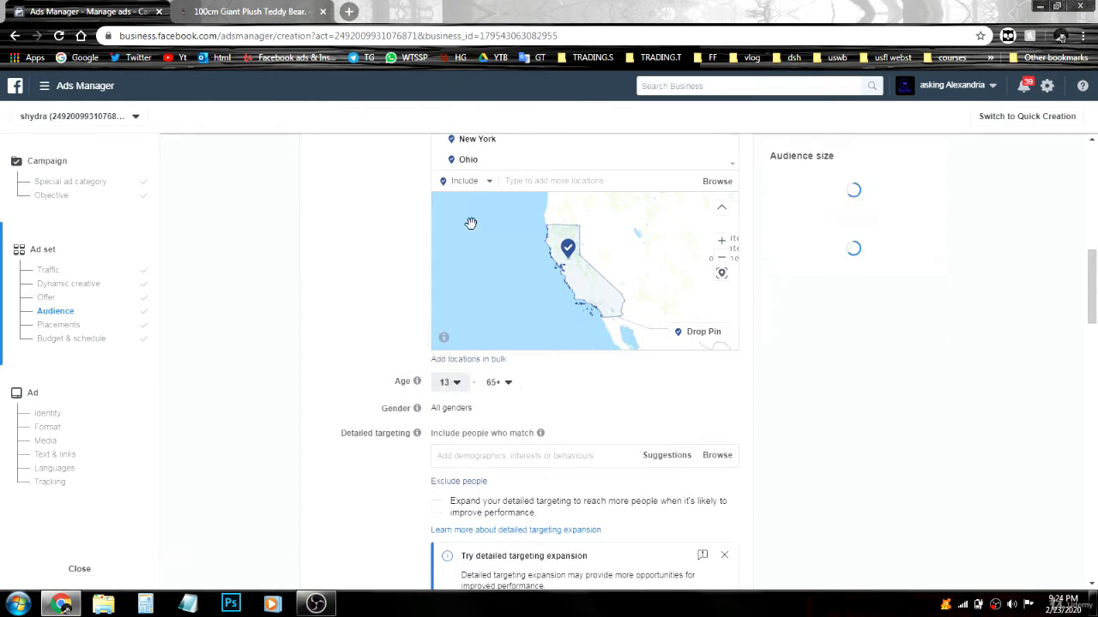
# Check the giant teddy bear product page and set the audience's maximum age to 54
pyautogui.click(508, 383)
pyautogui.scroll(4, 514, 301)
pyautogui.click(274, 9)
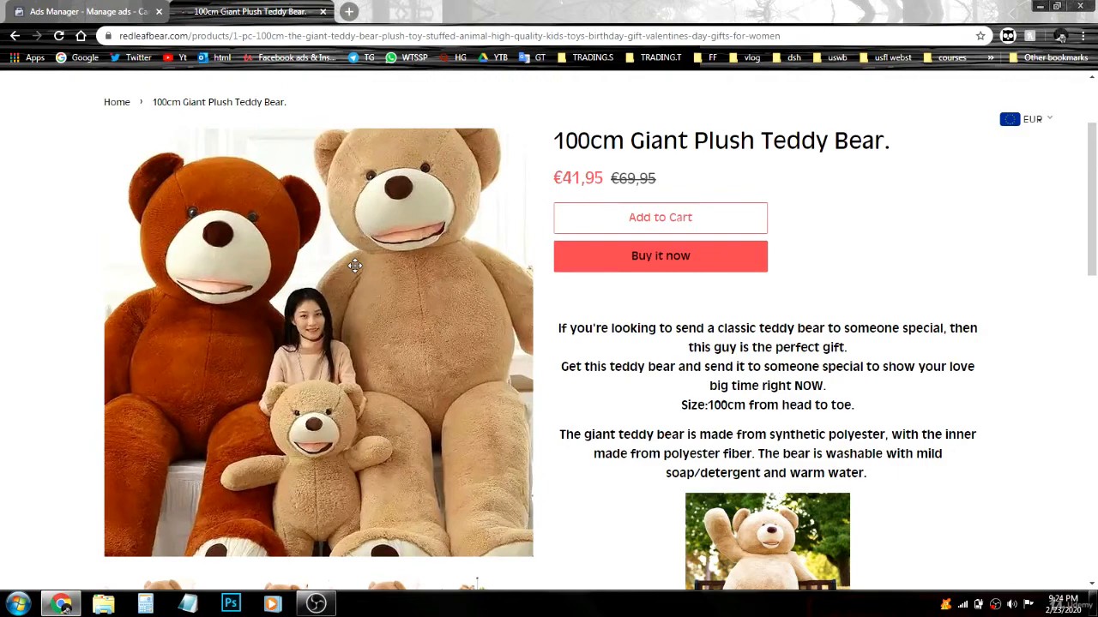
pyautogui.click(129, 12)
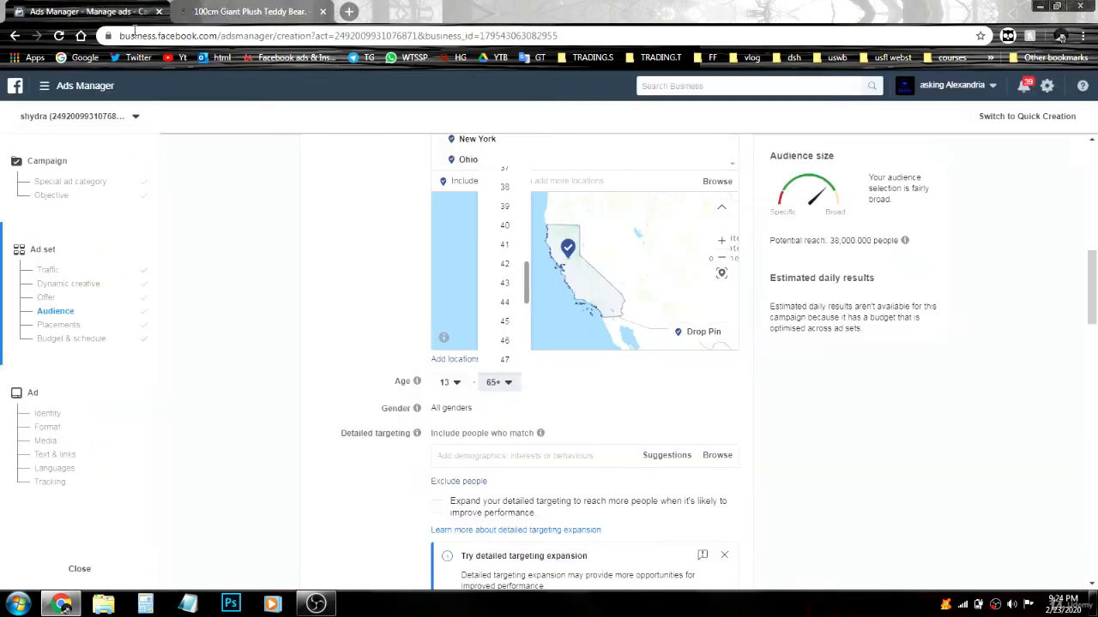
pyautogui.scroll(-3, 506, 284)
pyautogui.click(258, 11)
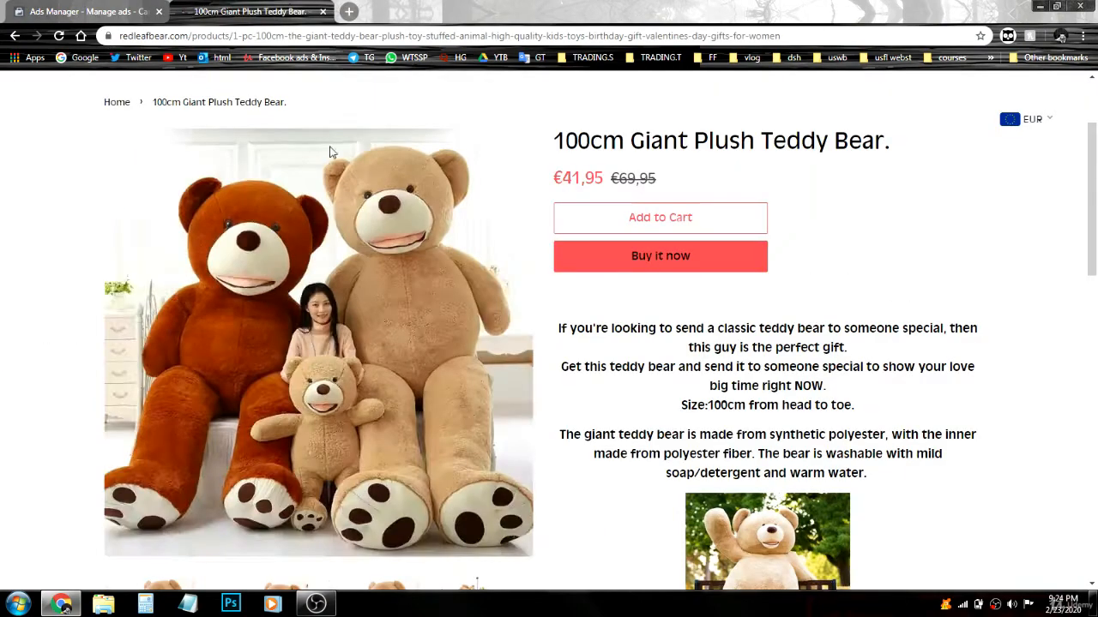
pyautogui.click(73, 11)
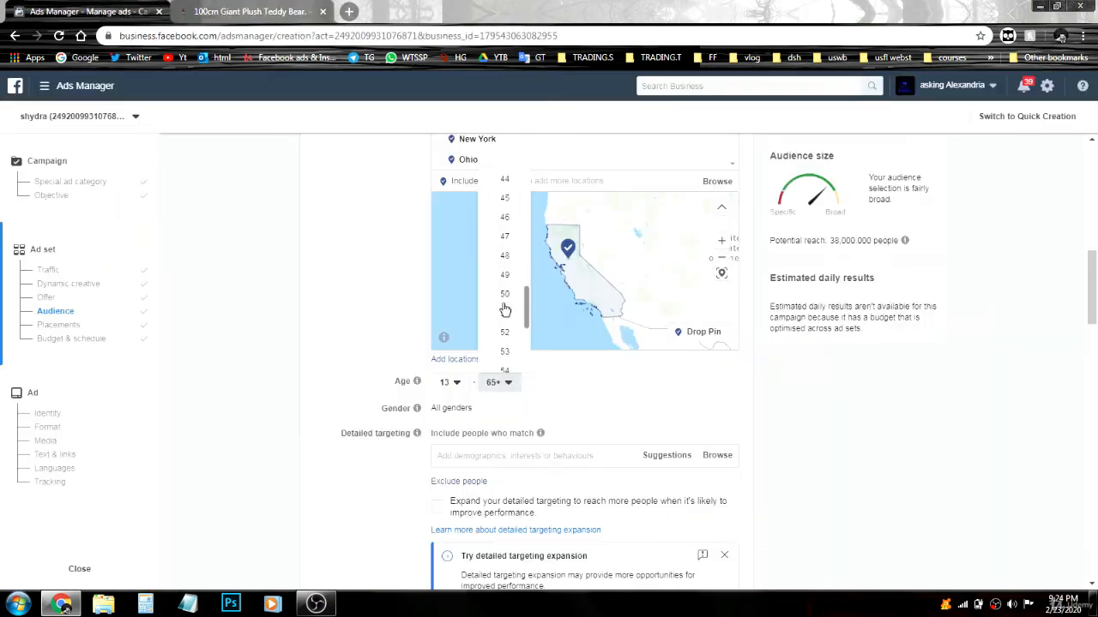
pyautogui.scroll(-1, 504, 309)
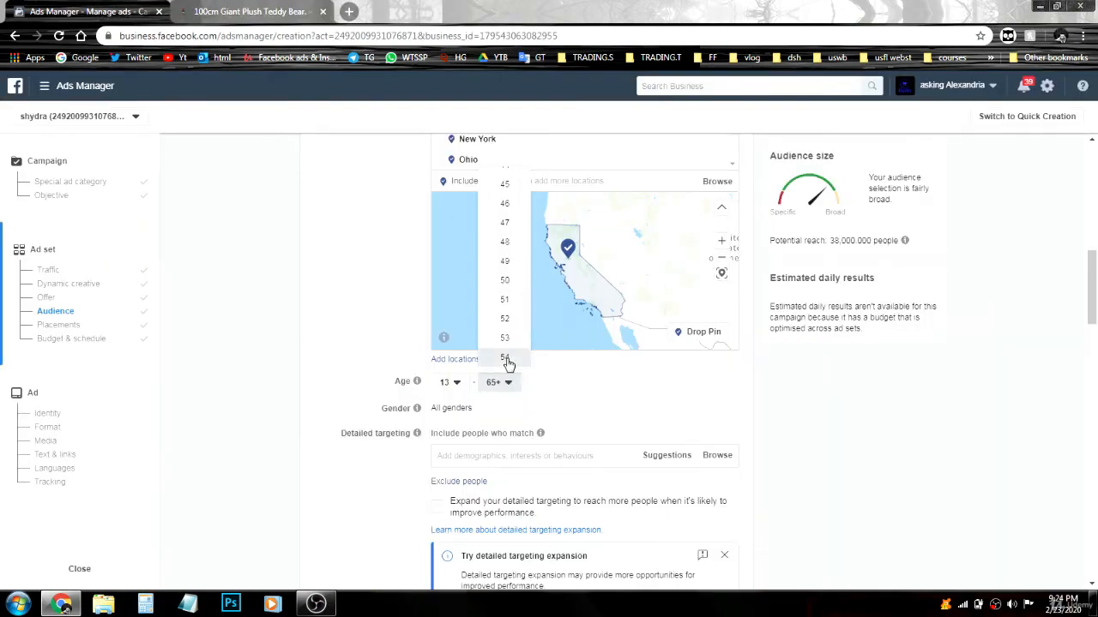
pyautogui.click(505, 357)
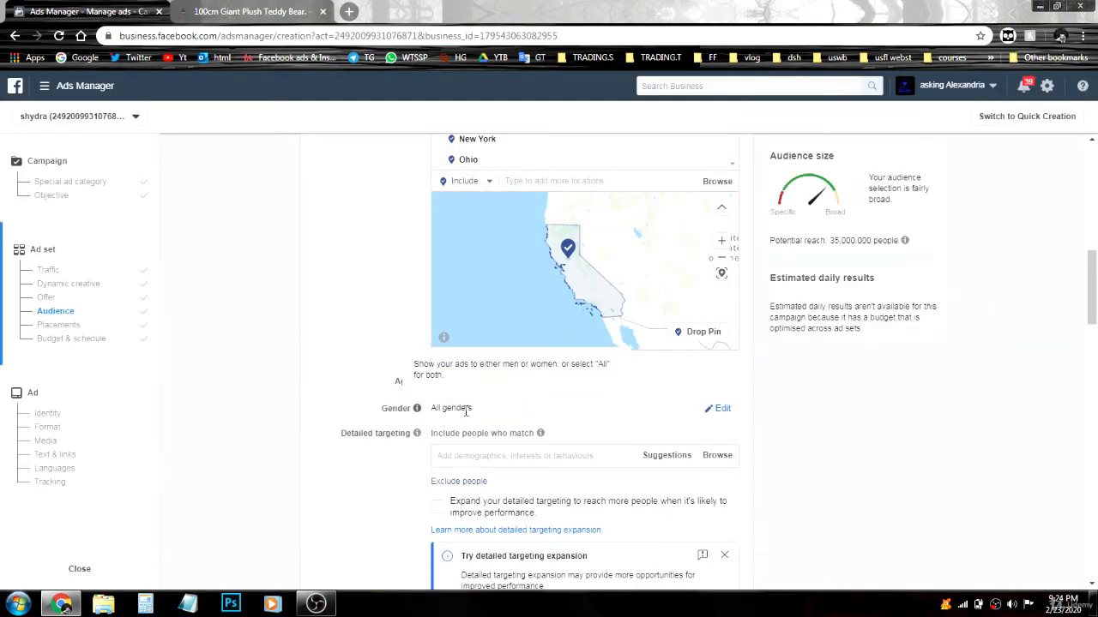
# Open the audience's gender options for editing
pyautogui.click(720, 409)
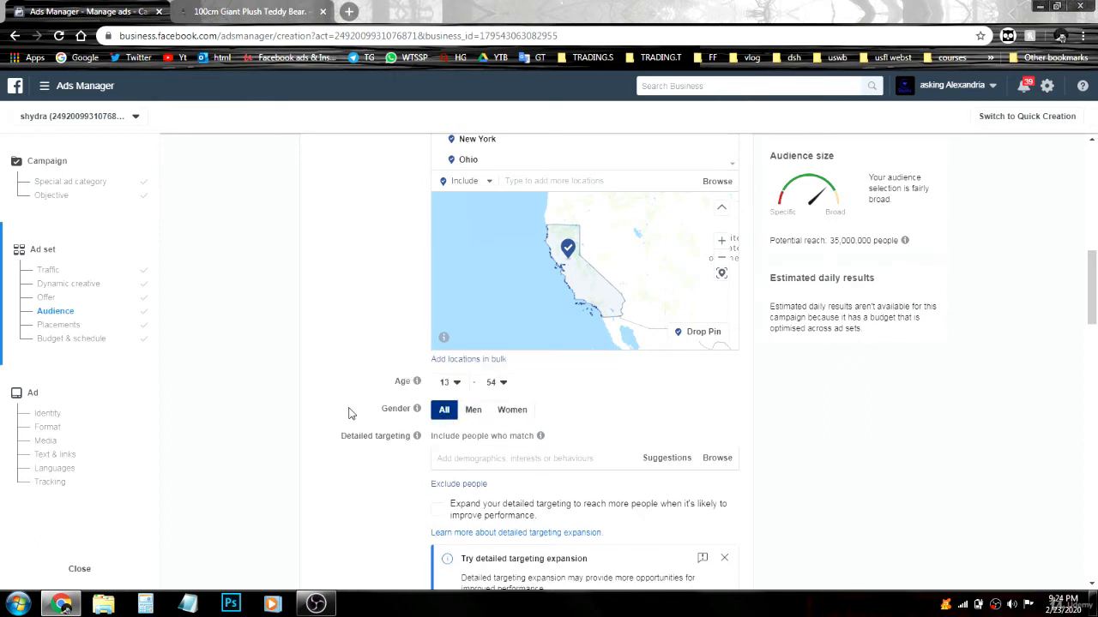
pyautogui.scroll(-2, 350, 412)
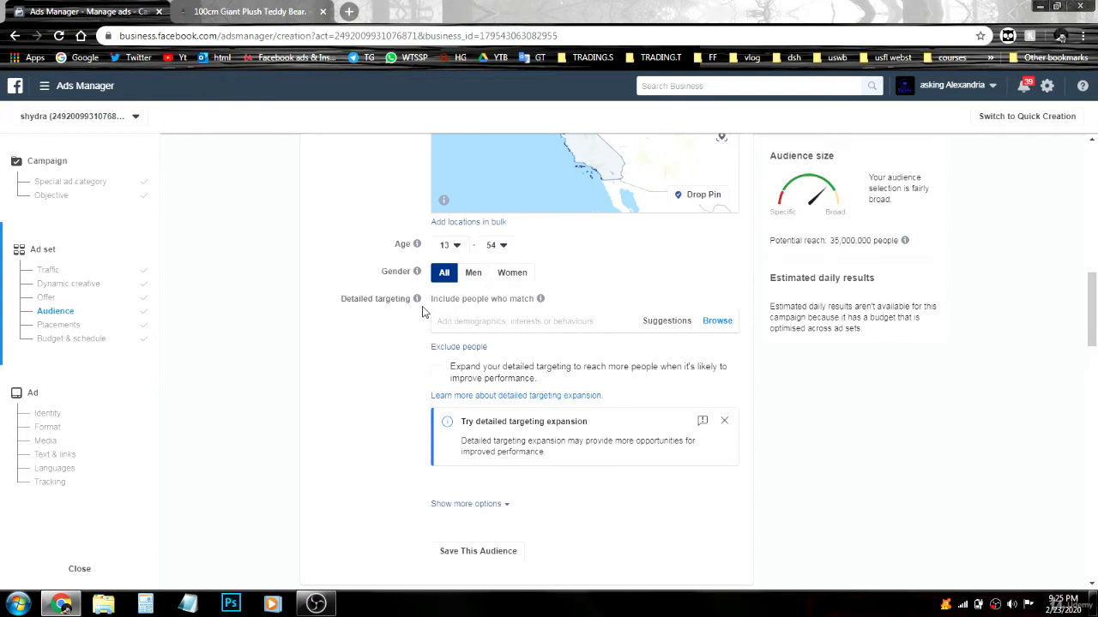
# Target household incomes in the top 5%, top 10%, top 10-25% and top 25-50% of US ZIP codes in the audience's detailed targeting
pyautogui.click(711, 324)
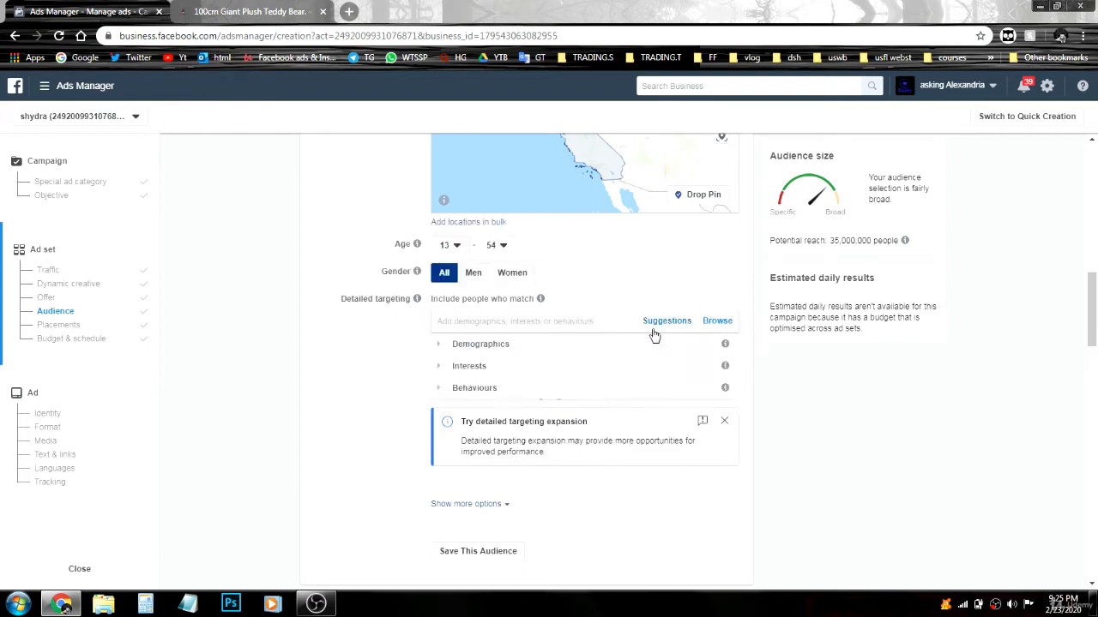
pyautogui.click(440, 347)
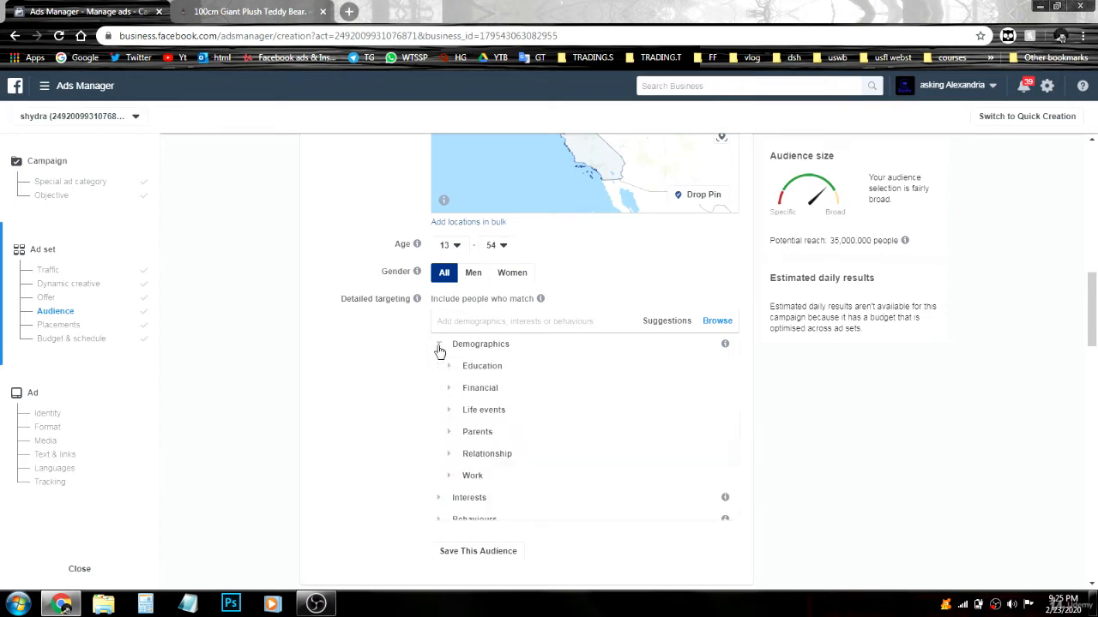
pyautogui.click(479, 387)
pyautogui.click(485, 377)
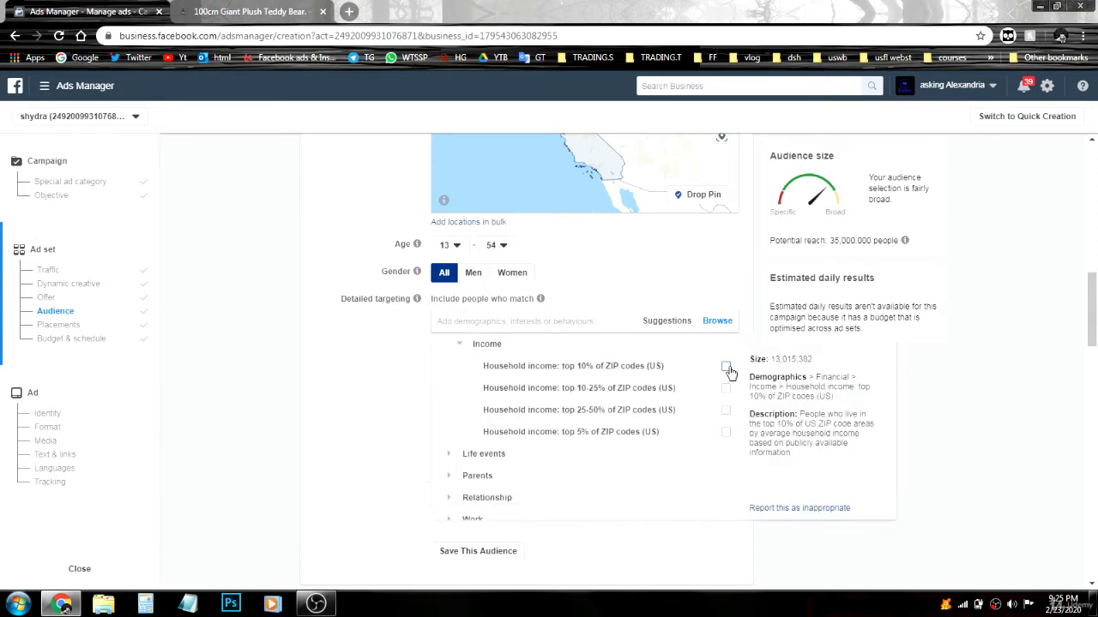
pyautogui.click(726, 368)
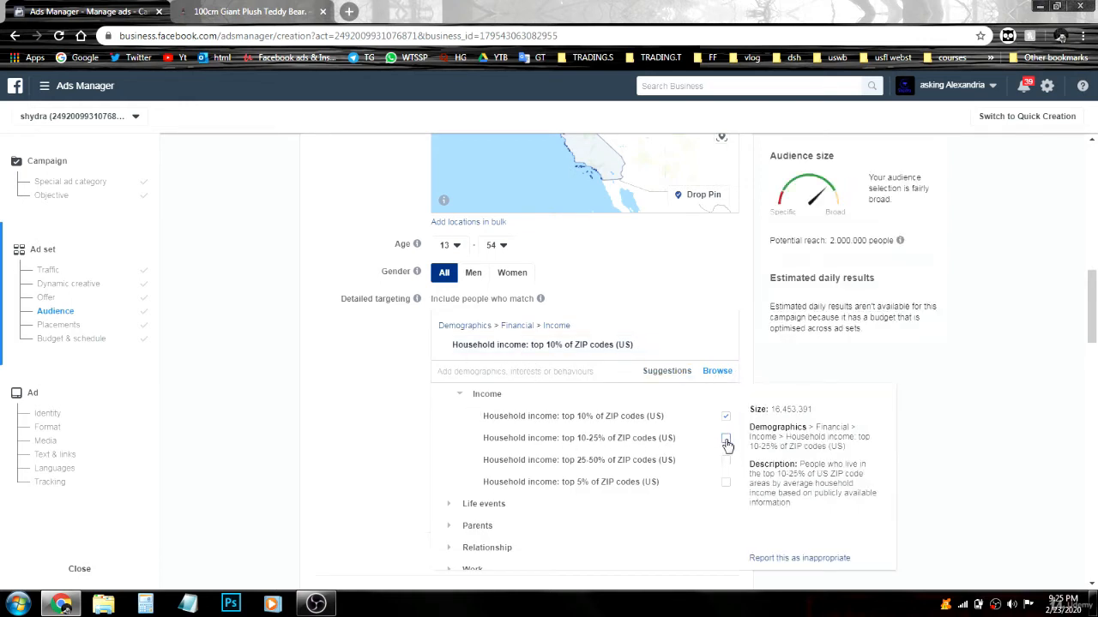
pyautogui.click(726, 440)
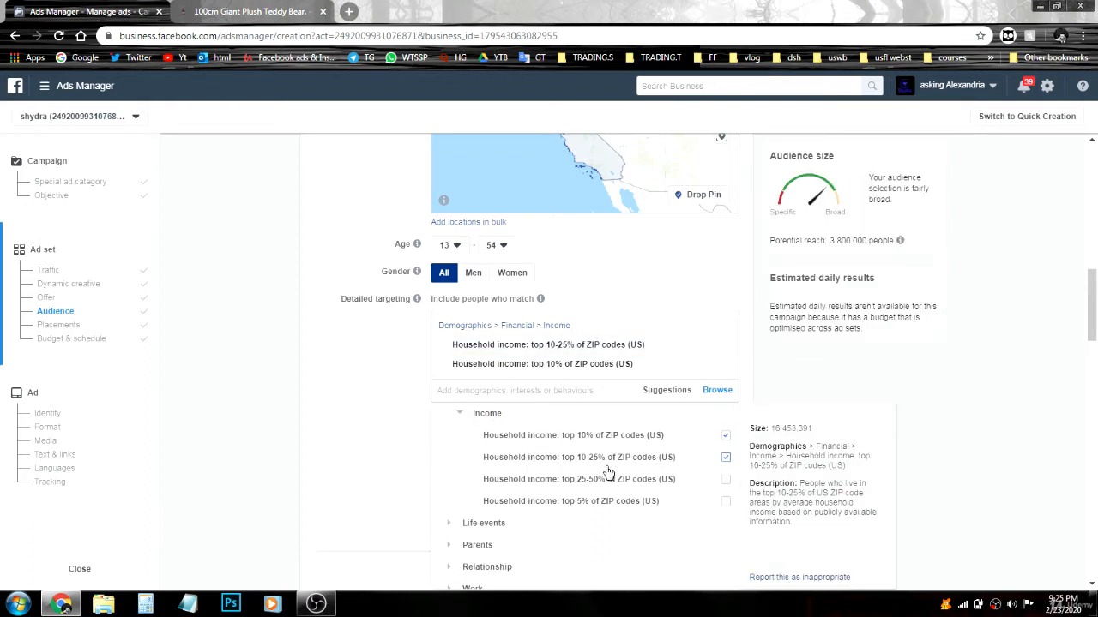
pyautogui.click(727, 506)
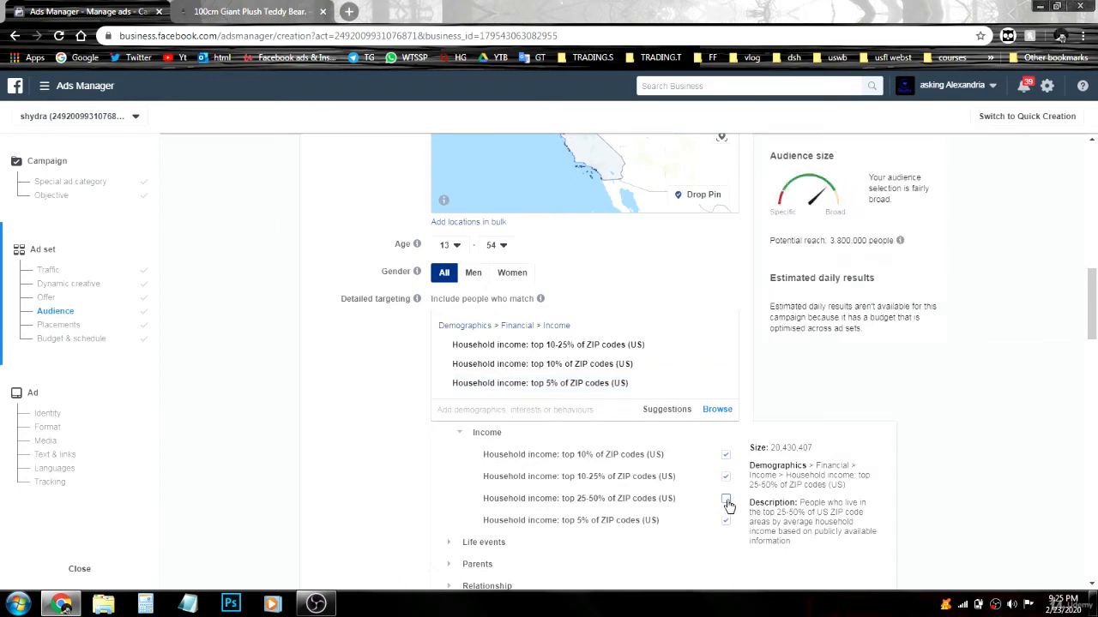
pyautogui.click(726, 502)
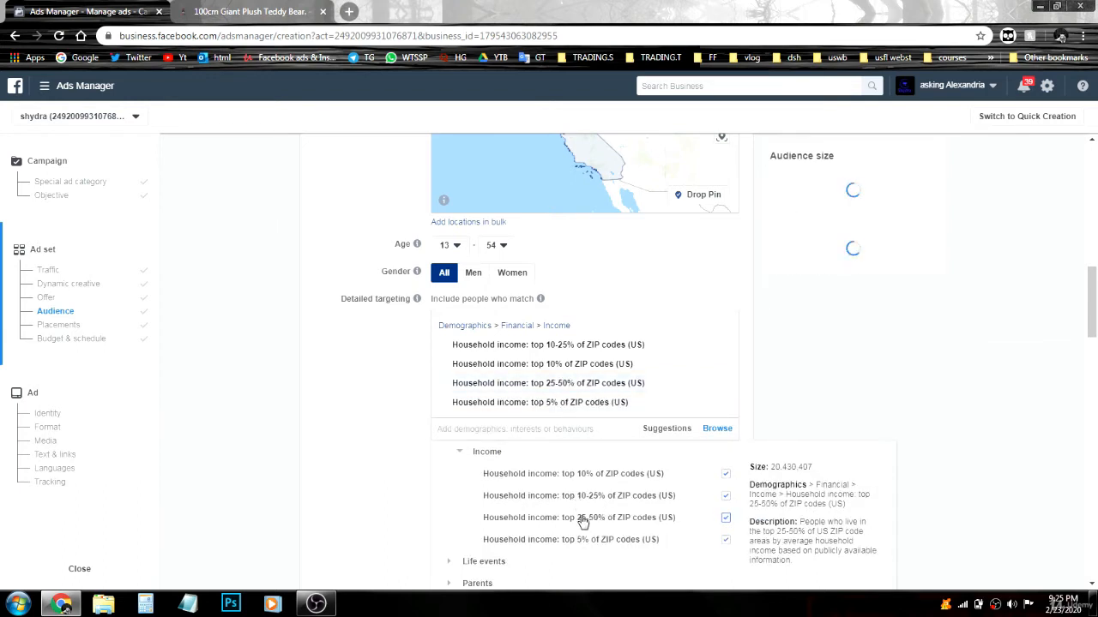
pyautogui.click(459, 453)
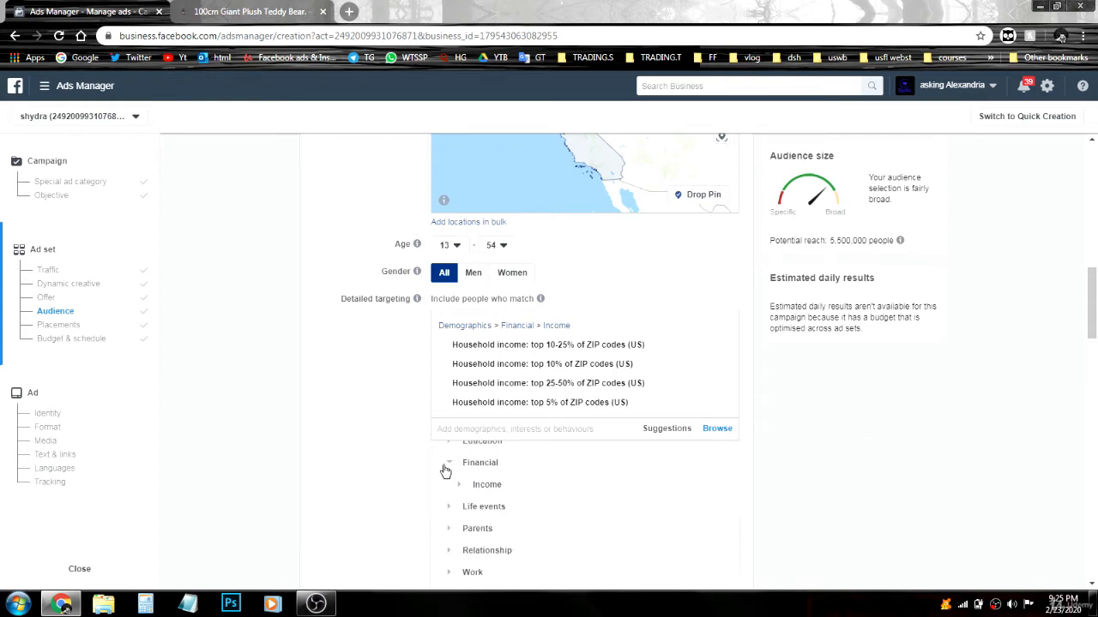
pyautogui.click(448, 463)
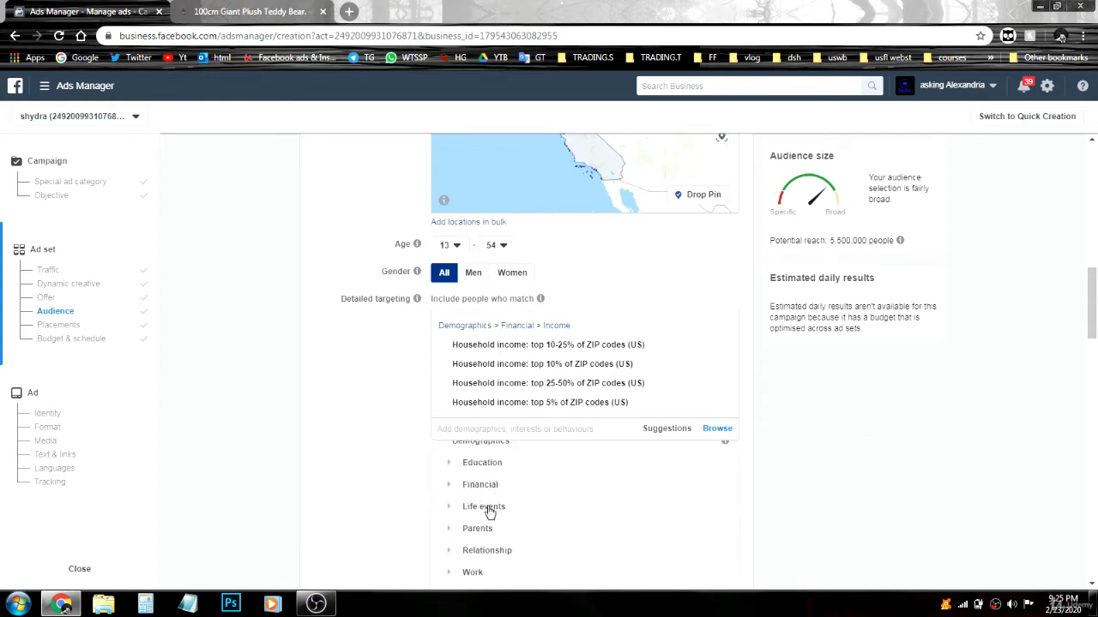
# Examine the Life events demographics, including the anniversary options, for targeting that suits the product
pyautogui.click(452, 507)
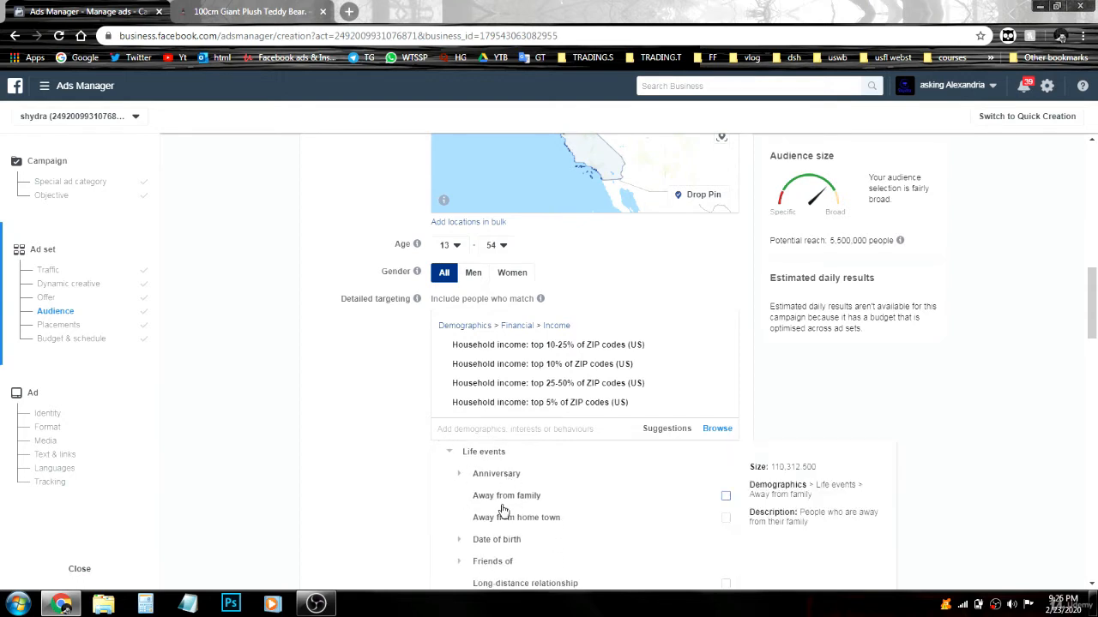
pyautogui.scroll(-1, 514, 506)
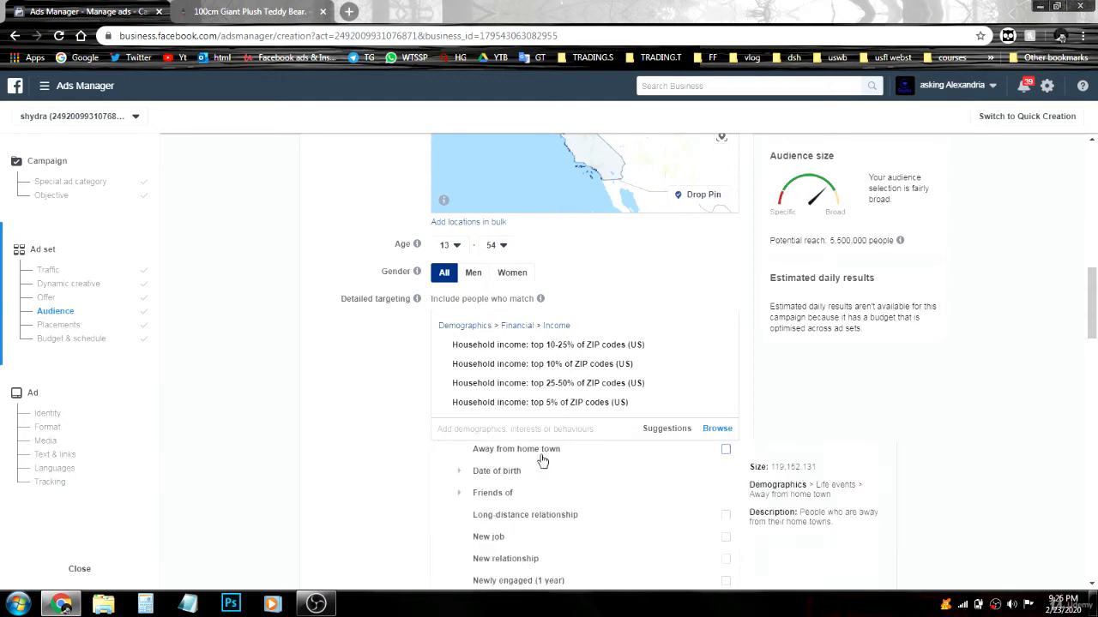
pyautogui.scroll(-1, 509, 458)
pyautogui.scroll(-1, 502, 472)
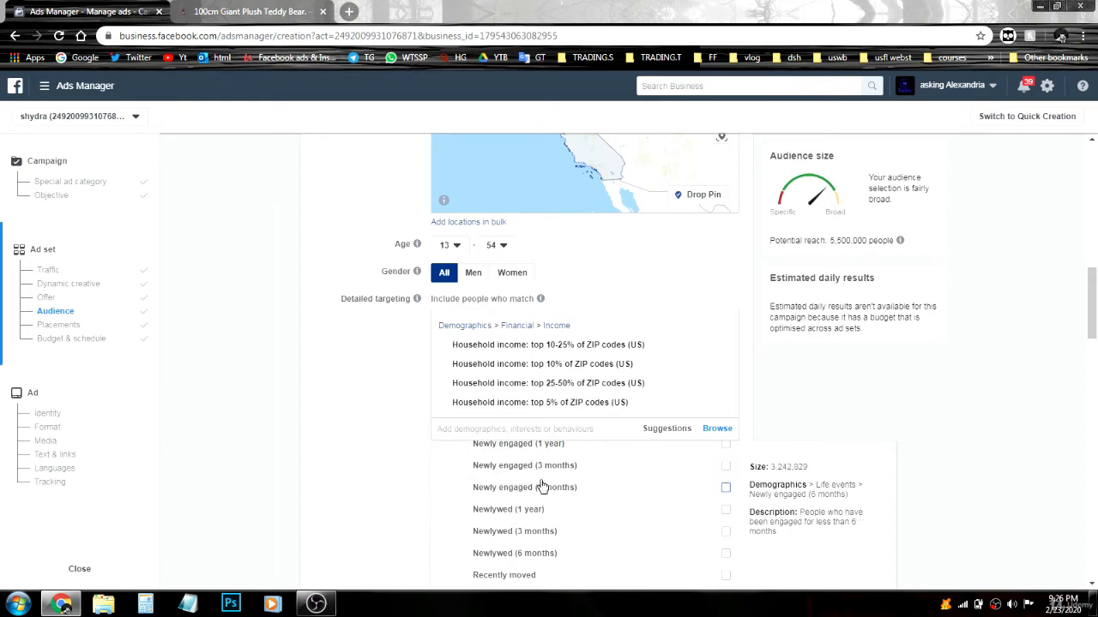
pyautogui.scroll(-1, 523, 482)
pyautogui.scroll(2, 540, 485)
pyautogui.scroll(-2, 542, 486)
pyautogui.scroll(3, 544, 485)
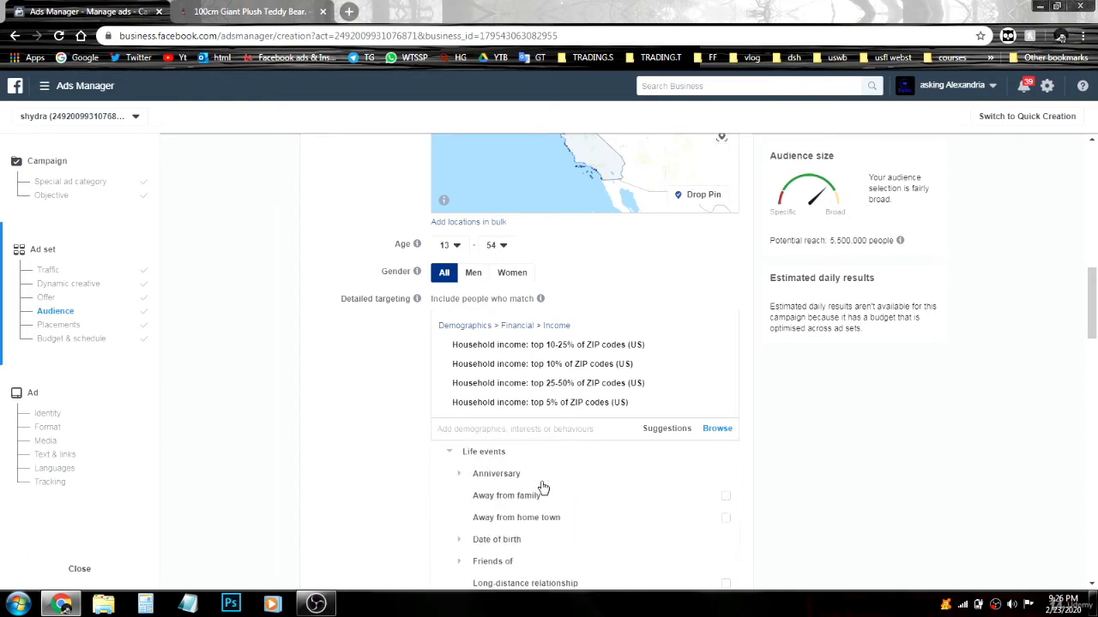
pyautogui.click(461, 479)
pyautogui.click(460, 463)
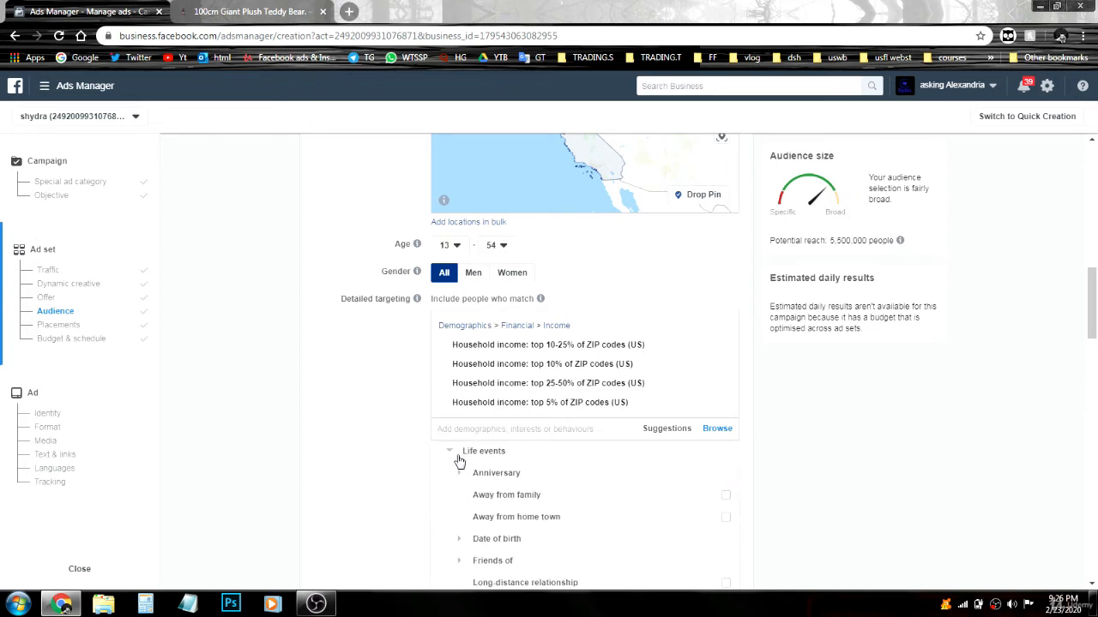
pyautogui.click(456, 476)
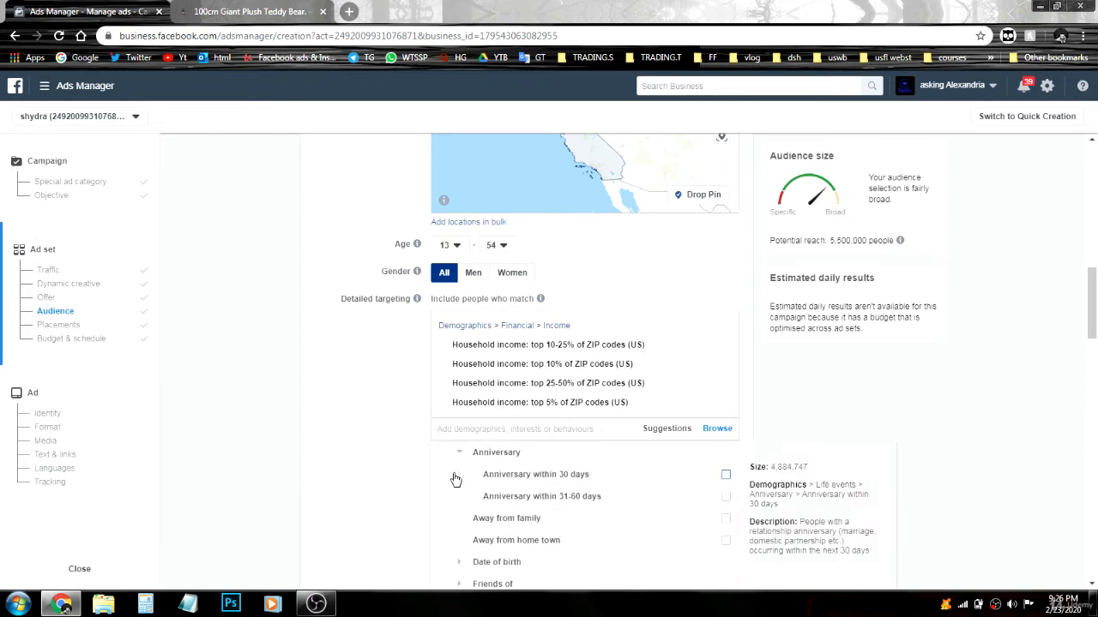
pyautogui.click(456, 454)
pyautogui.click(449, 453)
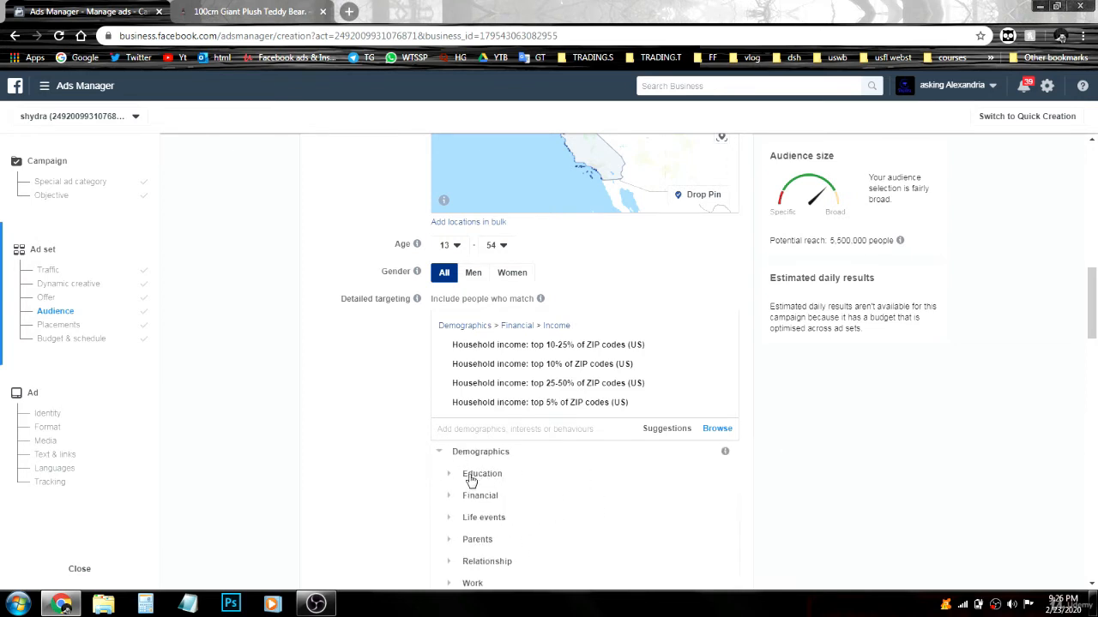
# Add the relationship statuses Married and Engaged to the audience's detailed targeting
pyautogui.scroll(-1, 508, 497)
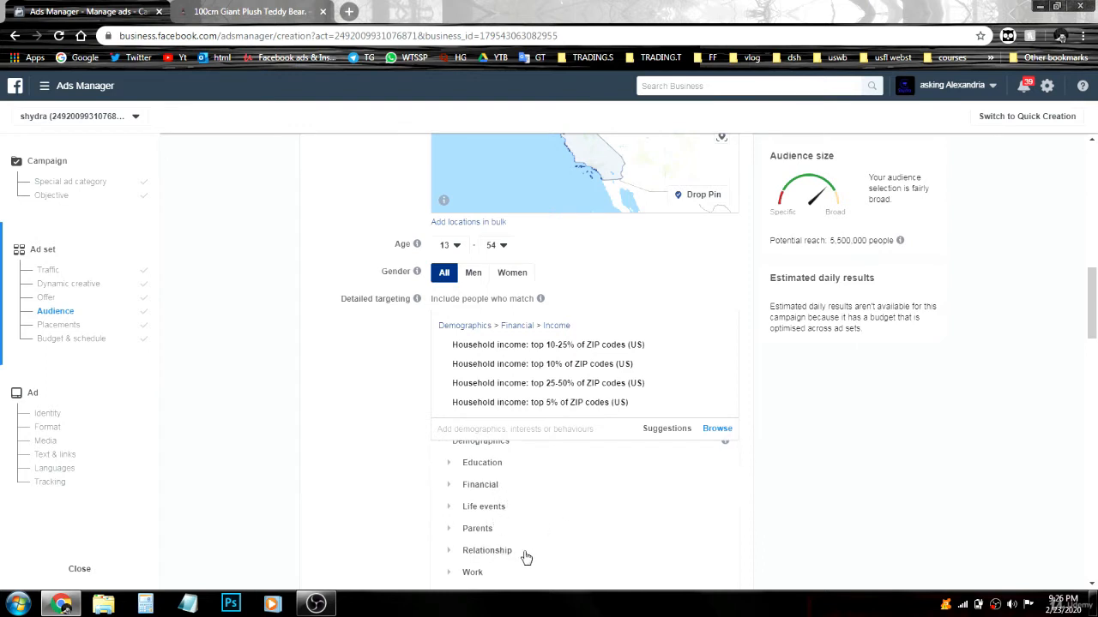
pyautogui.scroll(-1, 525, 558)
pyautogui.click(449, 486)
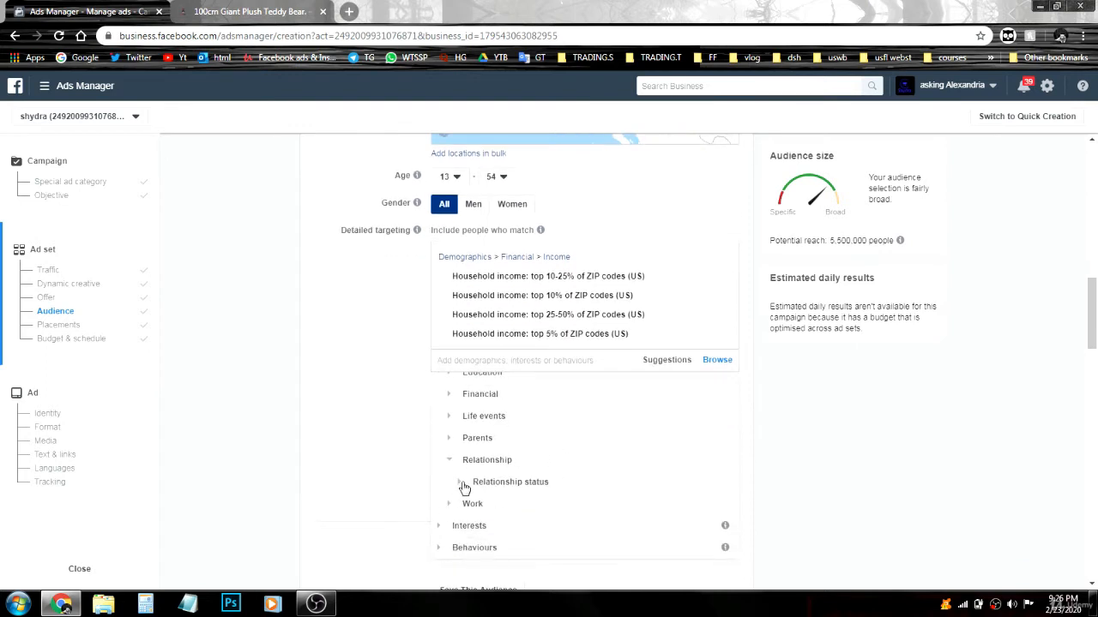
pyautogui.click(459, 485)
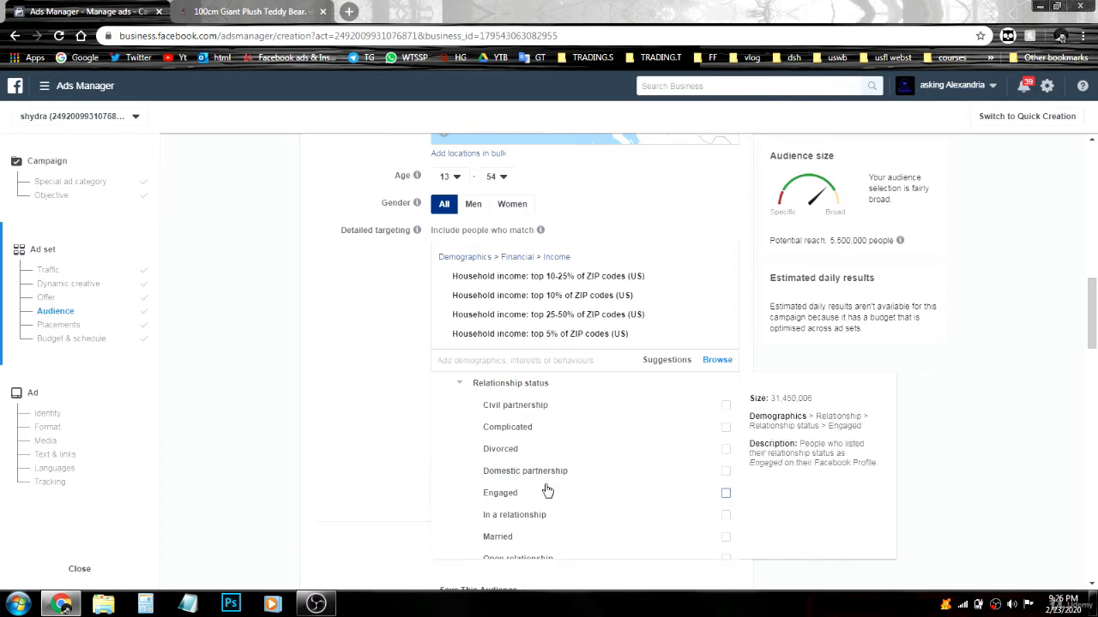
pyautogui.click(709, 517)
pyautogui.scroll(-1, 686, 523)
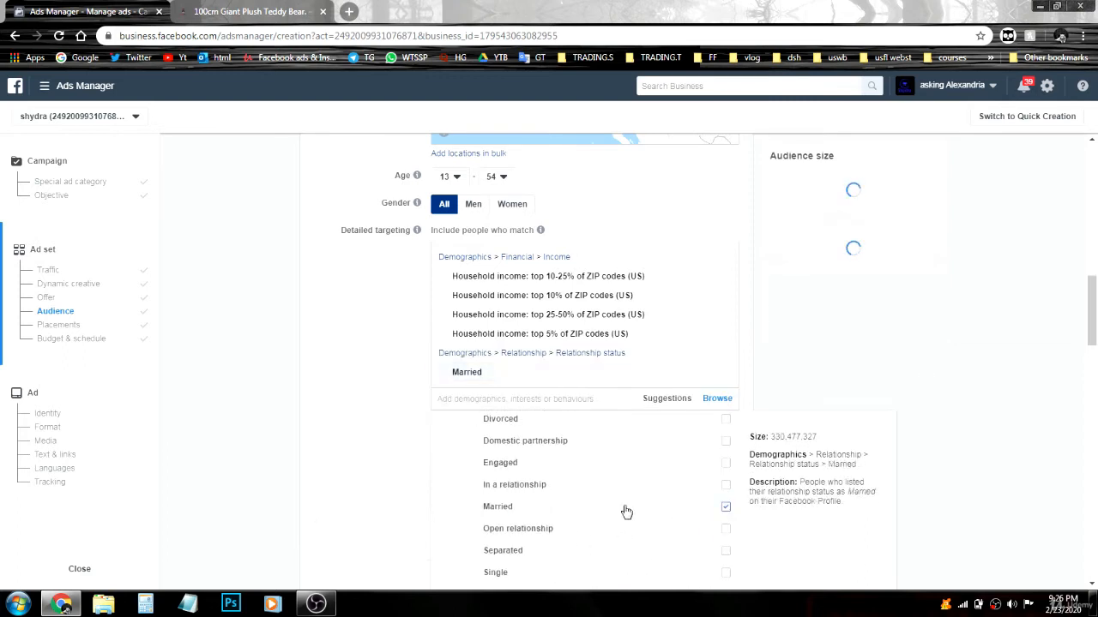
pyautogui.click(725, 469)
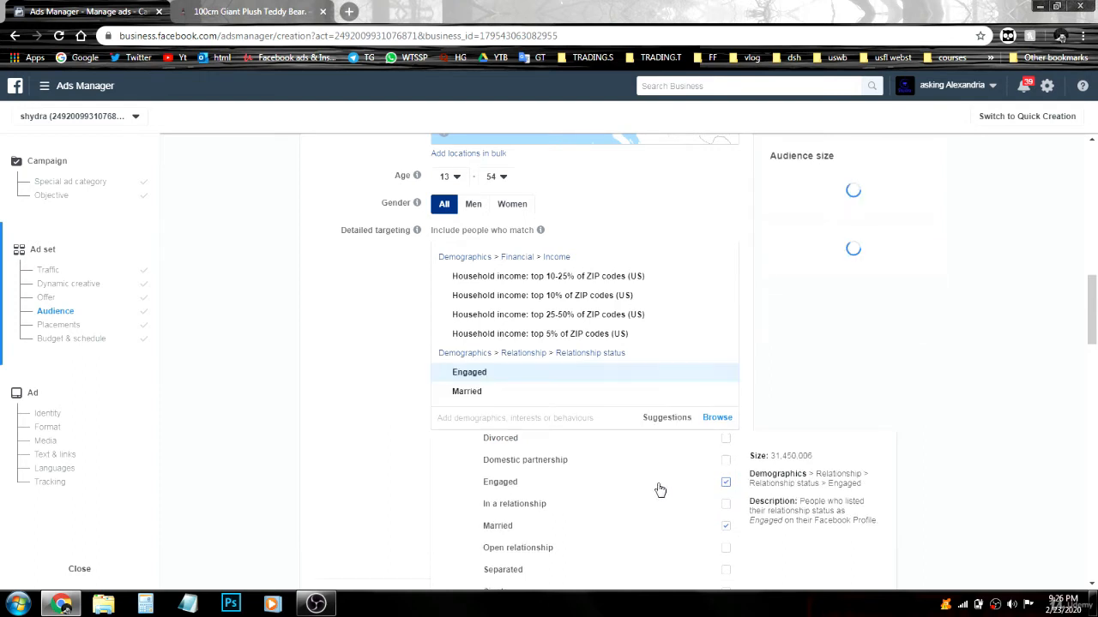
# Add the relationship status In a relationship to the detailed targeting and collapse the relationship options
pyautogui.scroll(2, 657, 488)
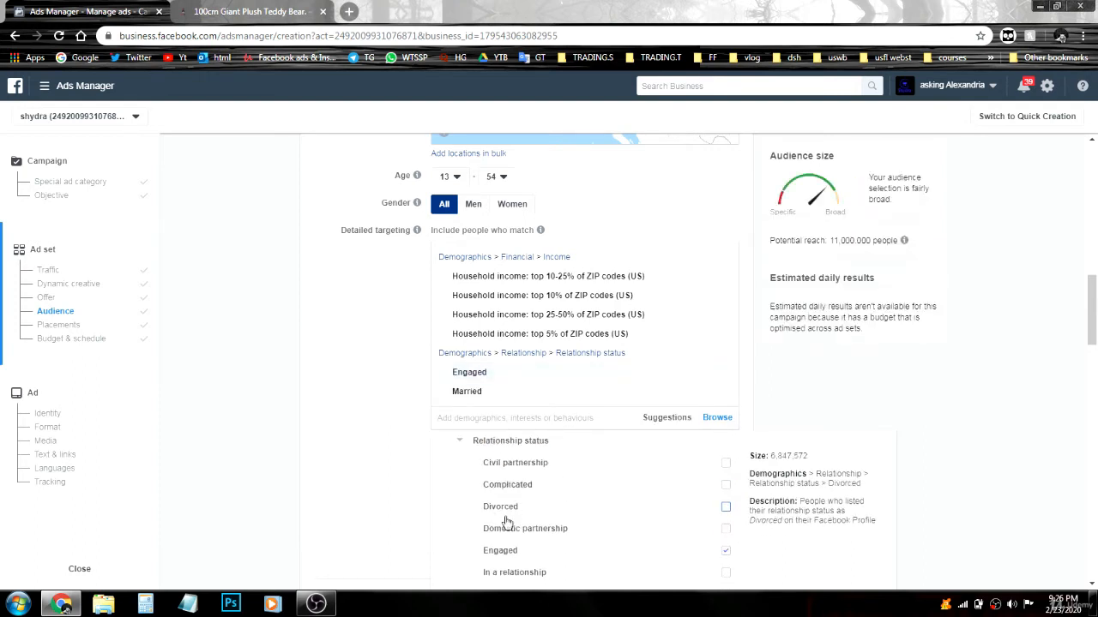
pyautogui.scroll(-4, 545, 514)
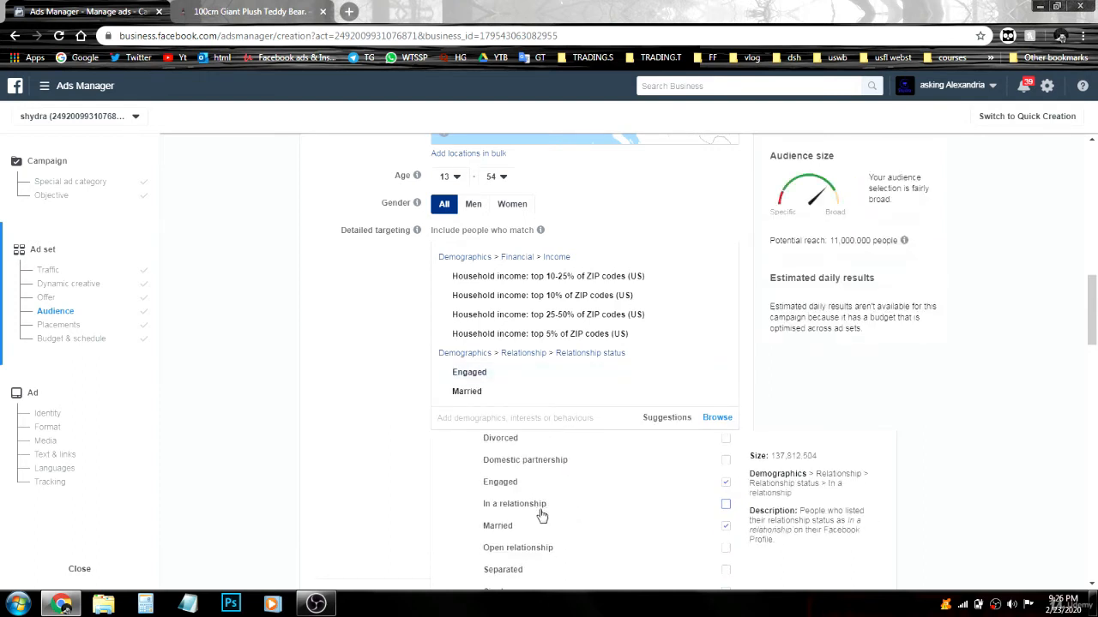
pyautogui.scroll(2, 534, 495)
pyautogui.click(725, 505)
pyautogui.scroll(-3, 620, 510)
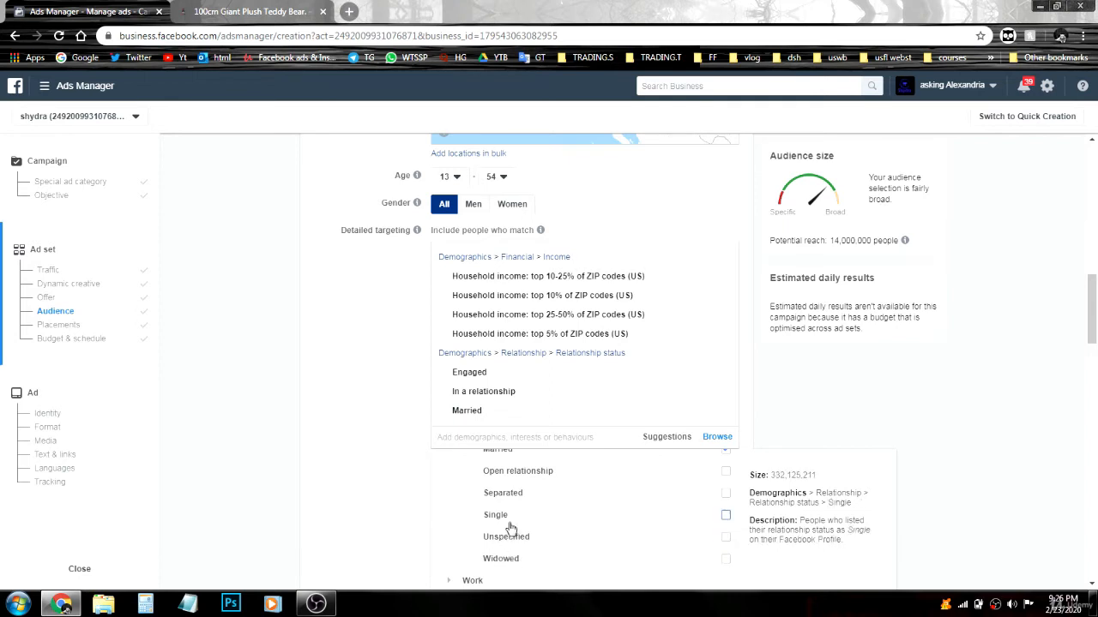
pyautogui.scroll(2, 558, 515)
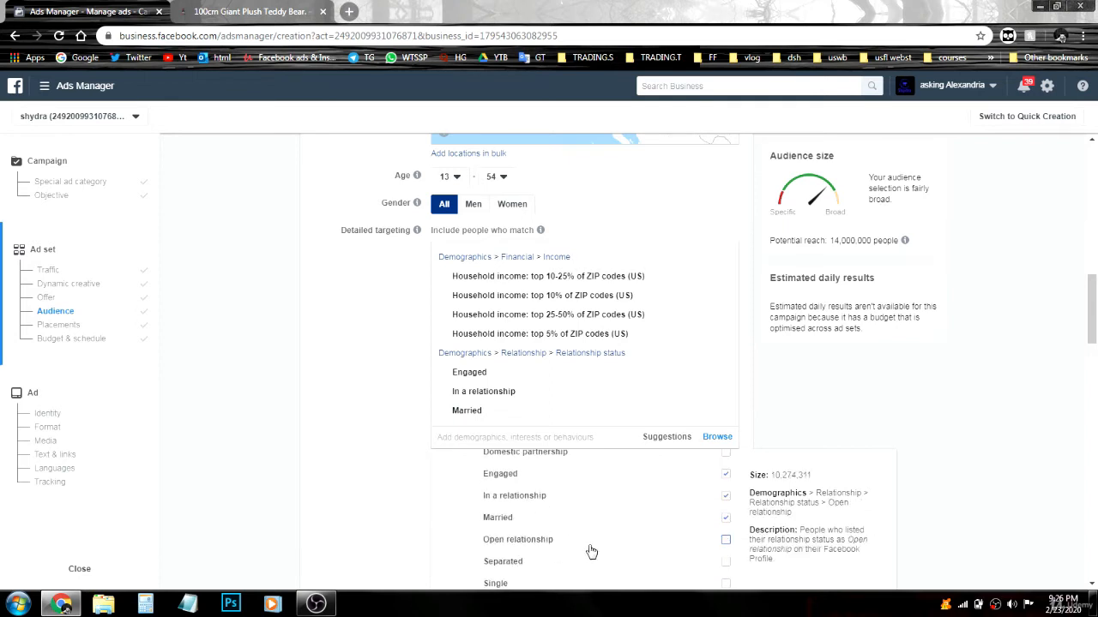
pyautogui.scroll(1, 587, 534)
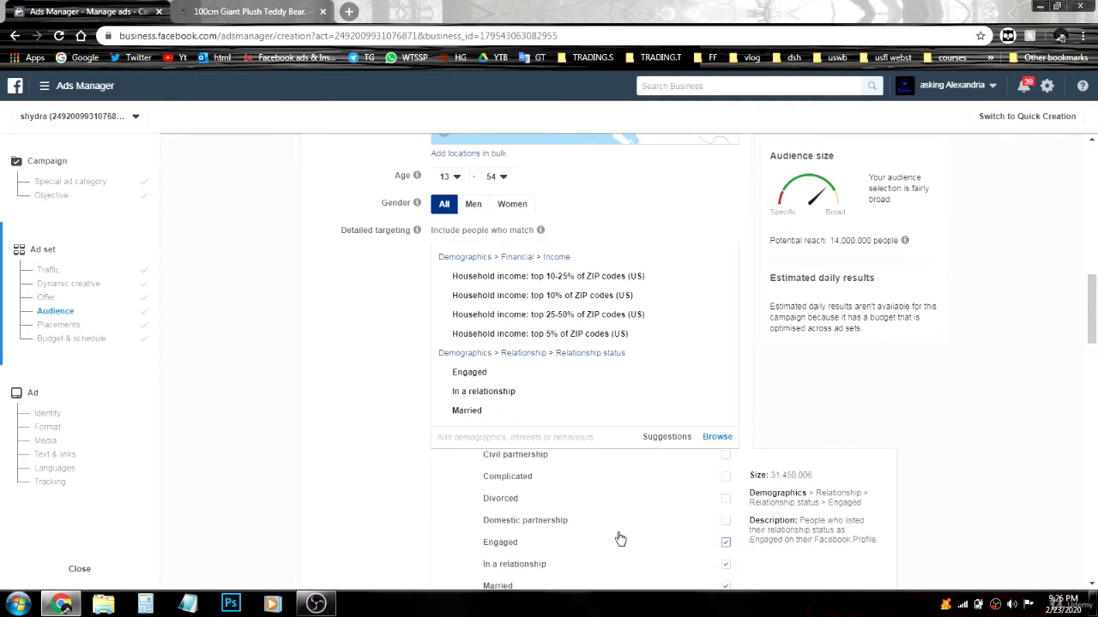
pyautogui.scroll(1, 567, 518)
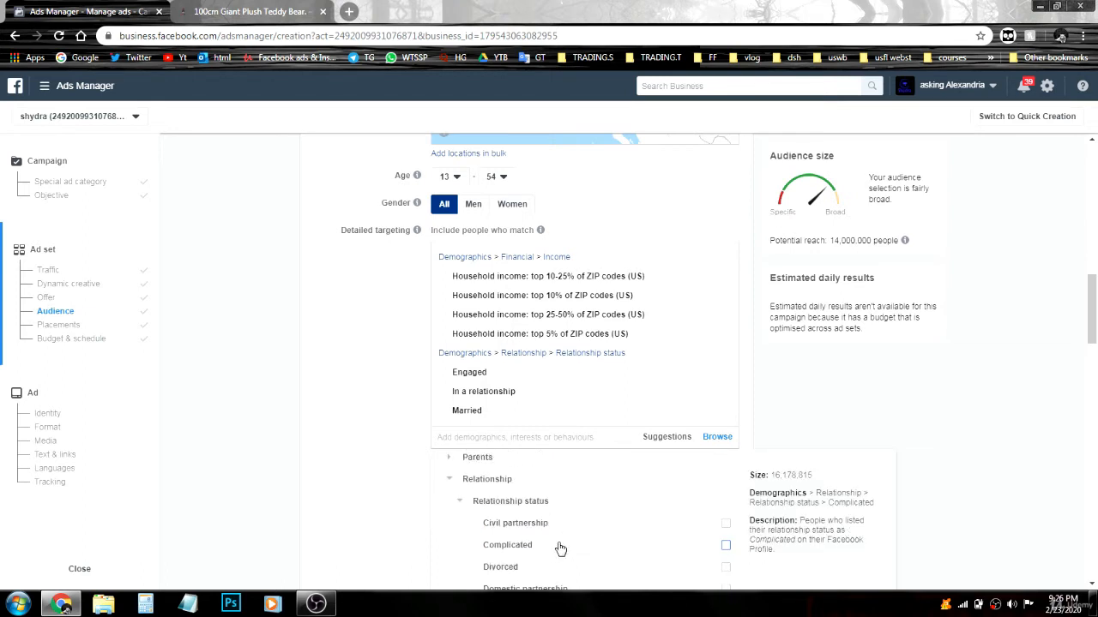
pyautogui.click(459, 507)
pyautogui.scroll(-1, 458, 493)
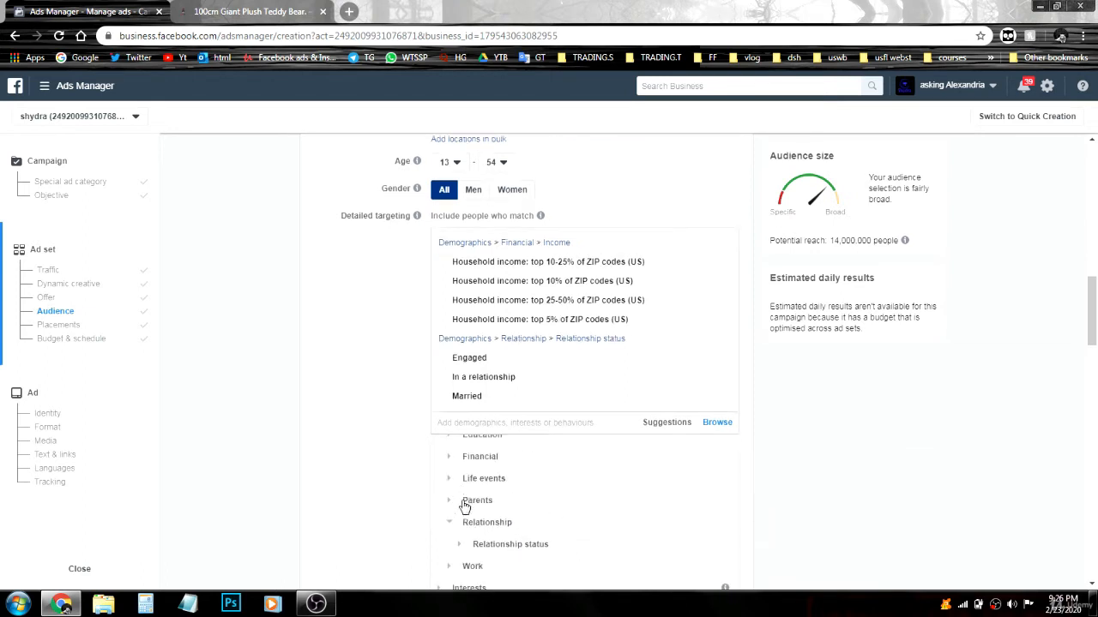
pyautogui.click(449, 470)
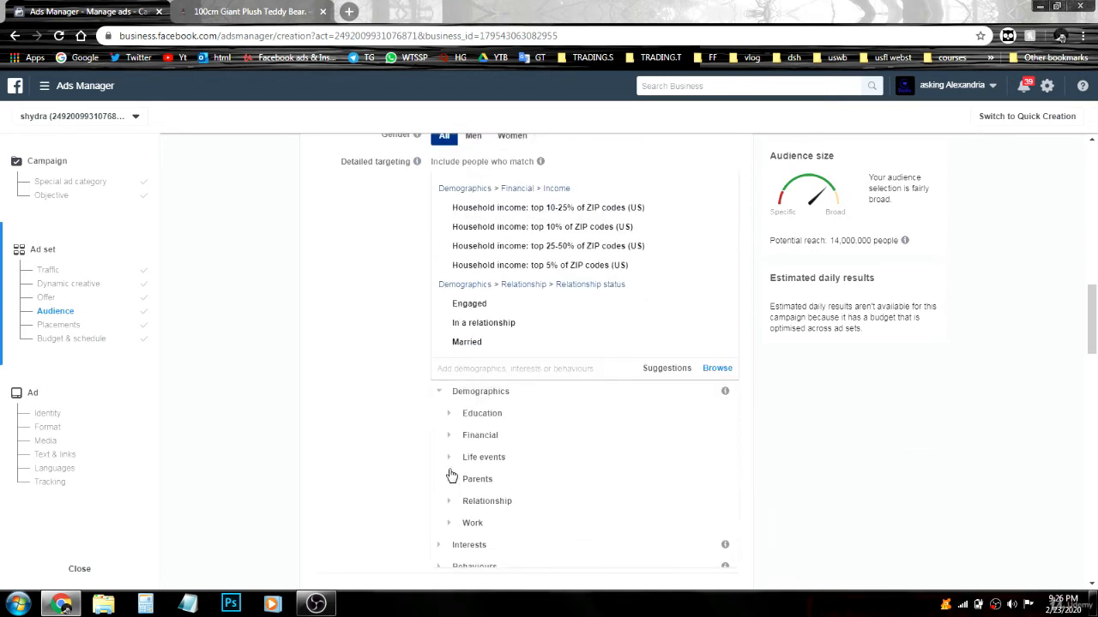
# Examine the Interests categories, including the Hobbies and activities subcategories, for detailed targeting that suits the product
pyautogui.click(439, 395)
pyautogui.click(436, 418)
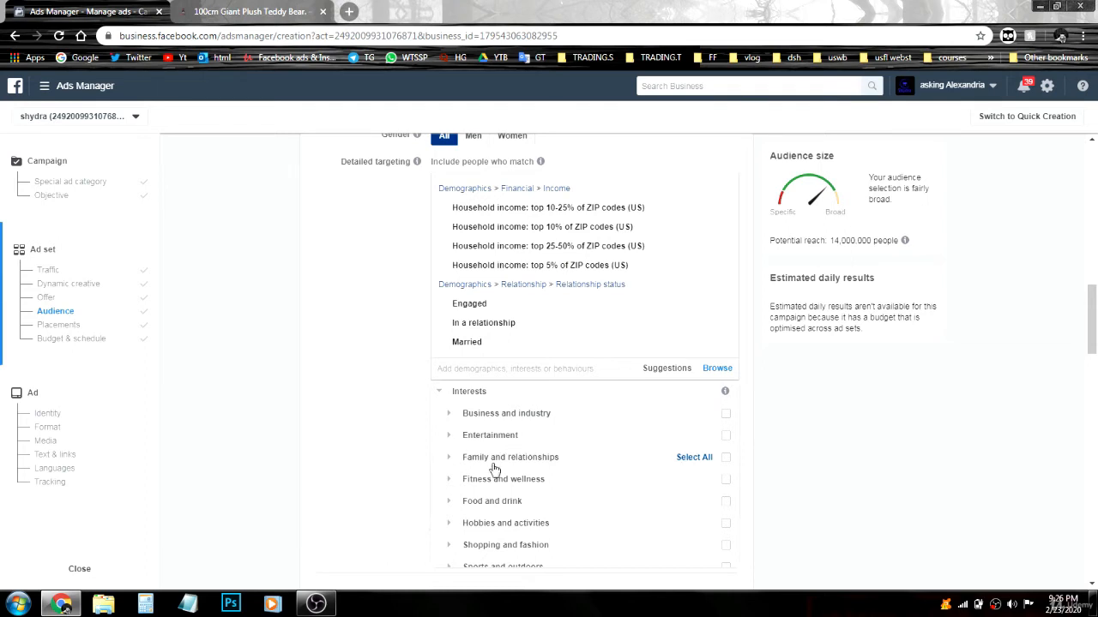
pyautogui.scroll(-1, 532, 471)
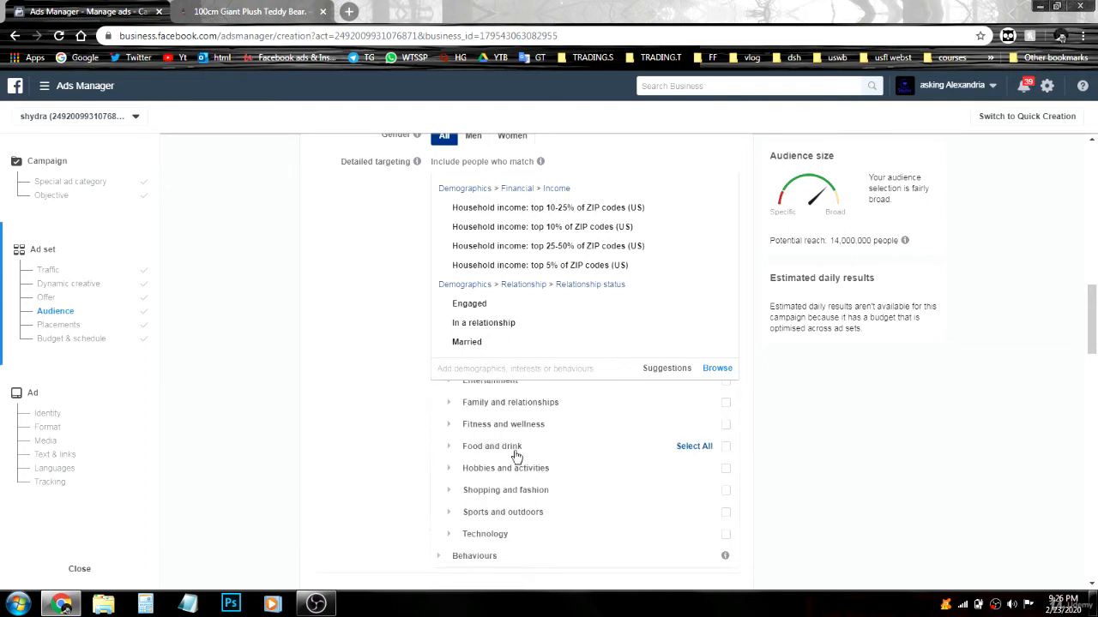
pyautogui.click(447, 468)
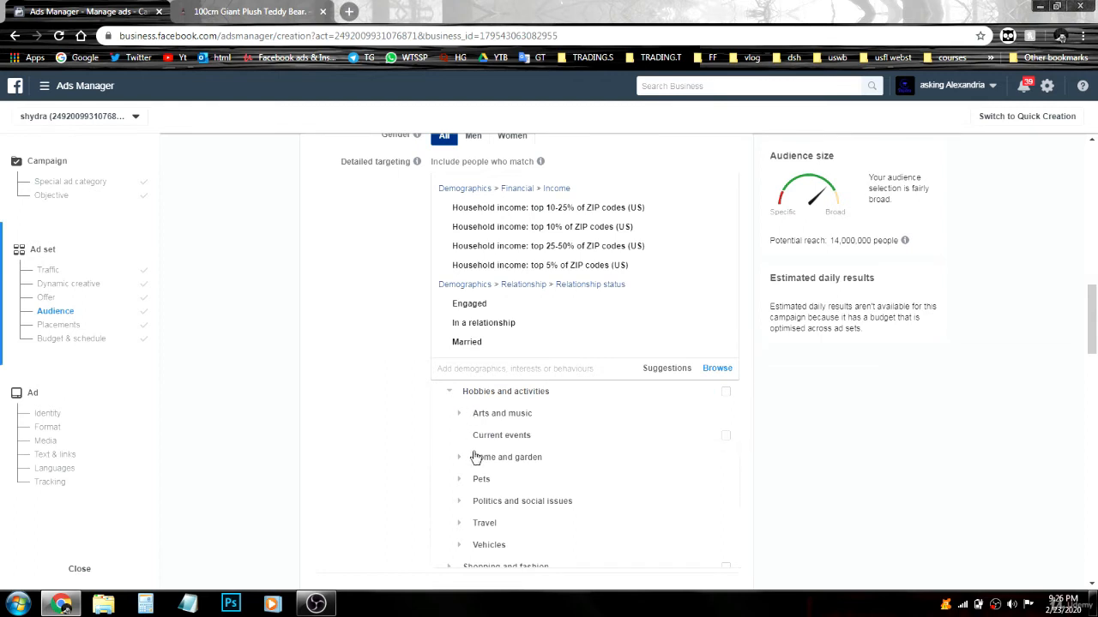
pyautogui.scroll(-1, 506, 482)
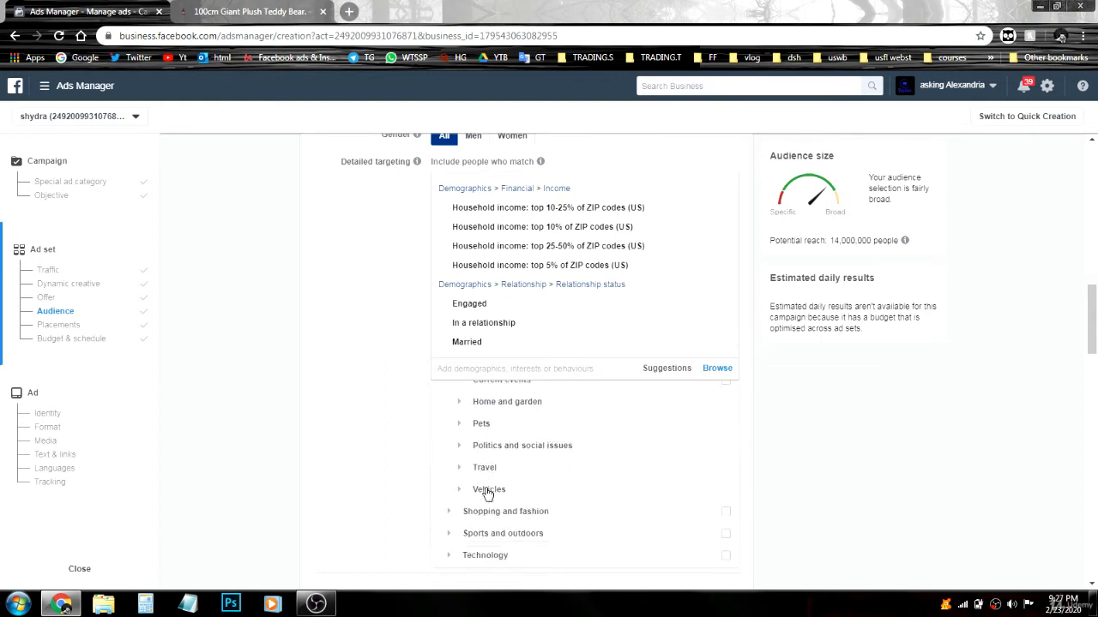
pyautogui.scroll(2, 496, 482)
pyautogui.click(448, 457)
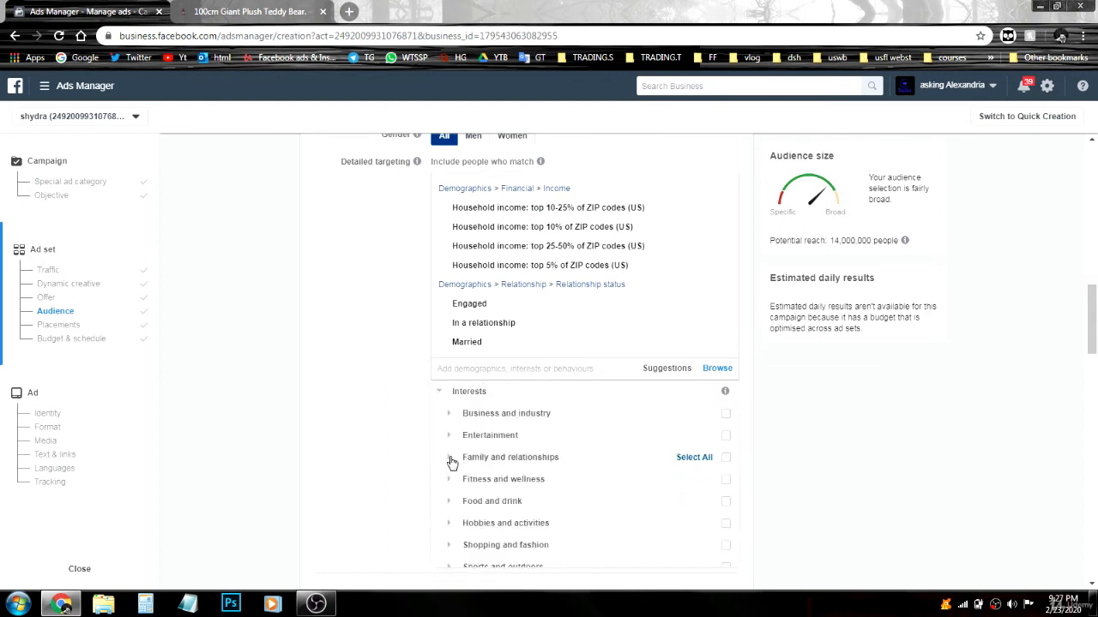
pyautogui.click(441, 396)
pyautogui.click(441, 412)
pyautogui.scroll(-1, 523, 458)
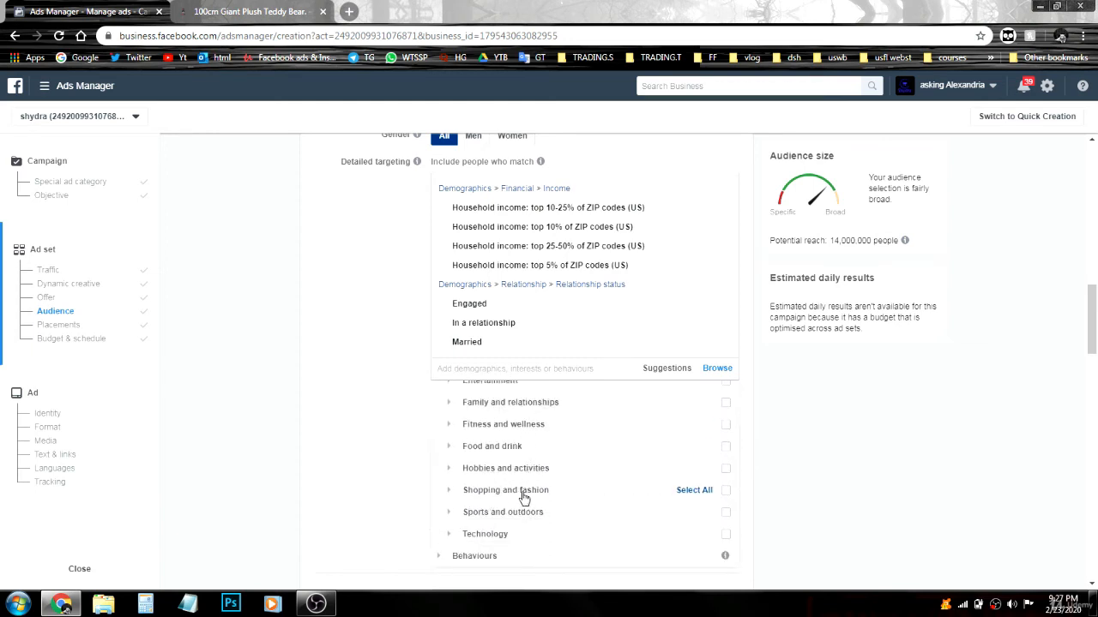
pyautogui.scroll(-1, 514, 493)
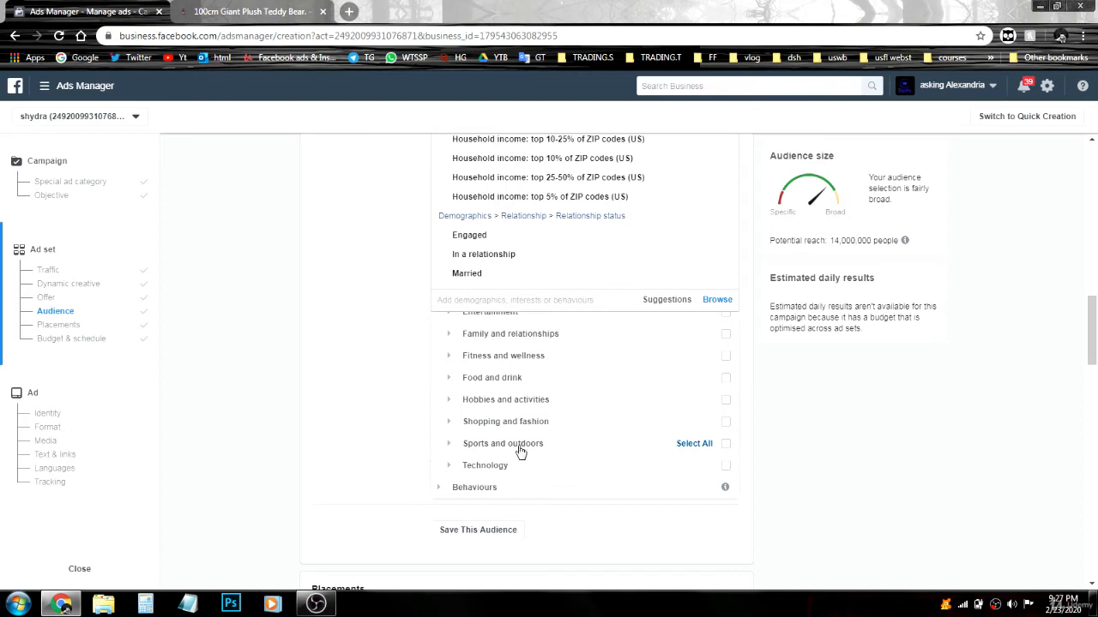
pyautogui.scroll(3, 506, 455)
pyautogui.click(441, 345)
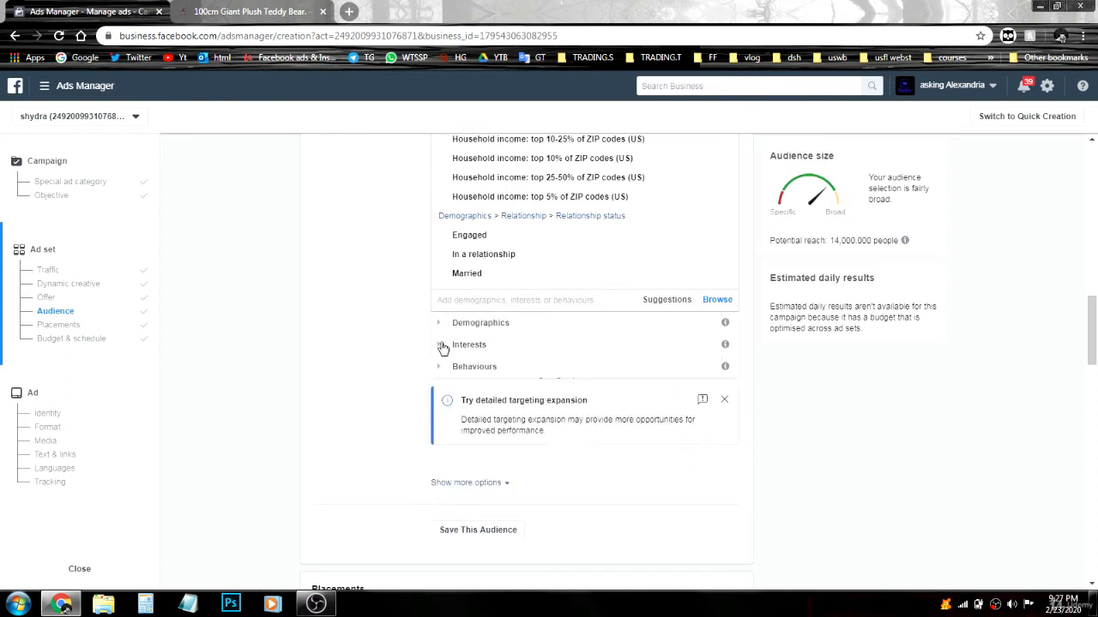
pyautogui.click(443, 348)
pyautogui.click(437, 326)
# Add the purchase behaviour Engaged shoppers to the audience's detailed targeting and collapse the Behaviours options
pyautogui.click(445, 368)
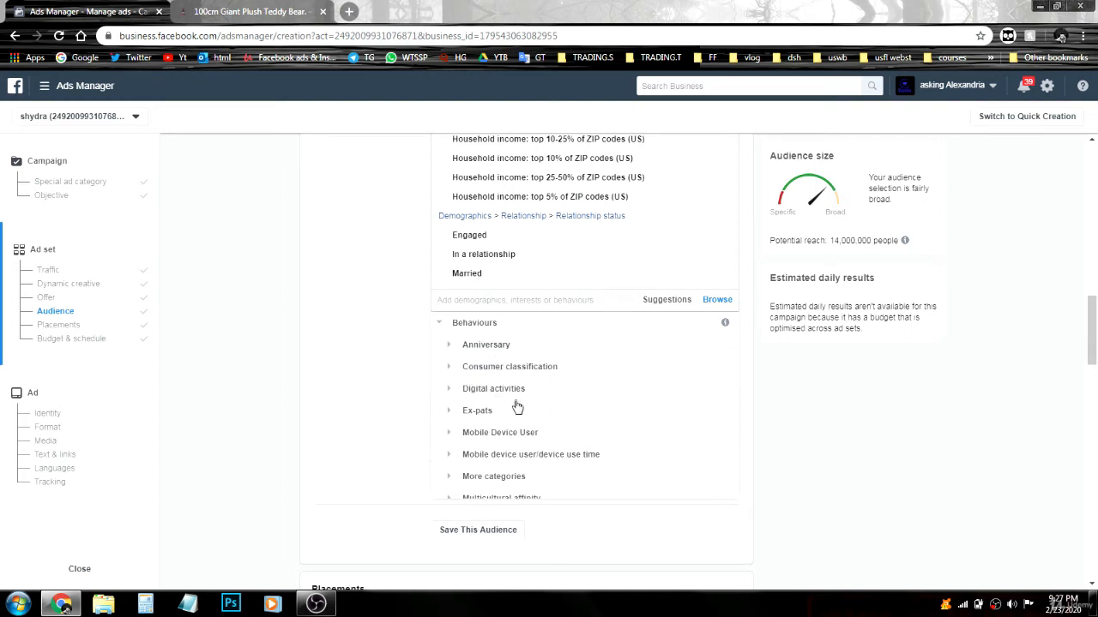
pyautogui.scroll(-1, 517, 407)
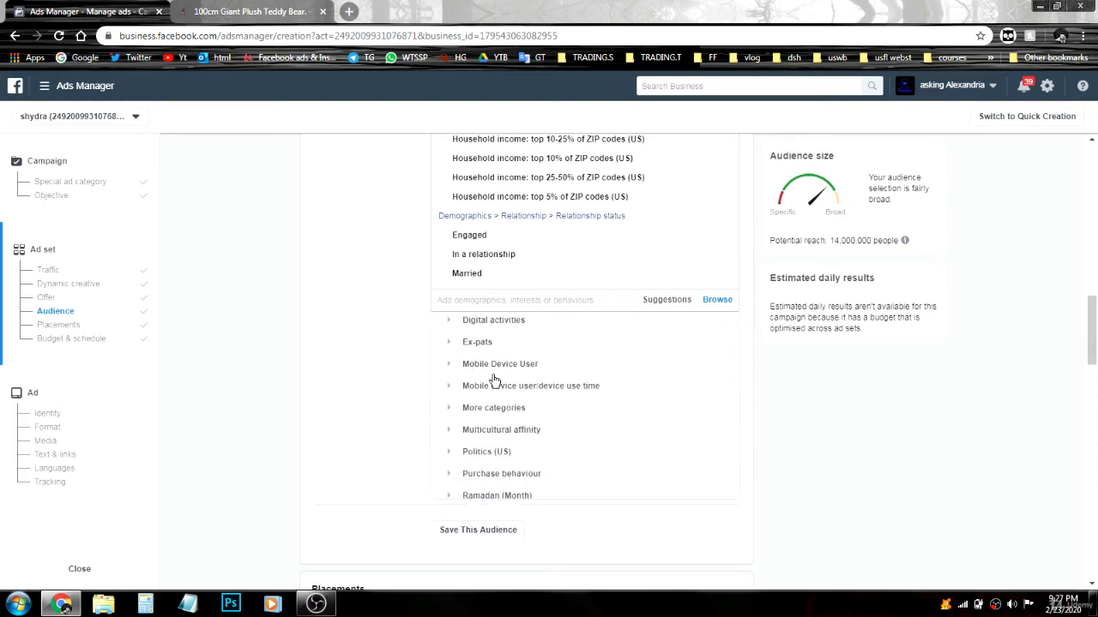
pyautogui.scroll(-1, 497, 380)
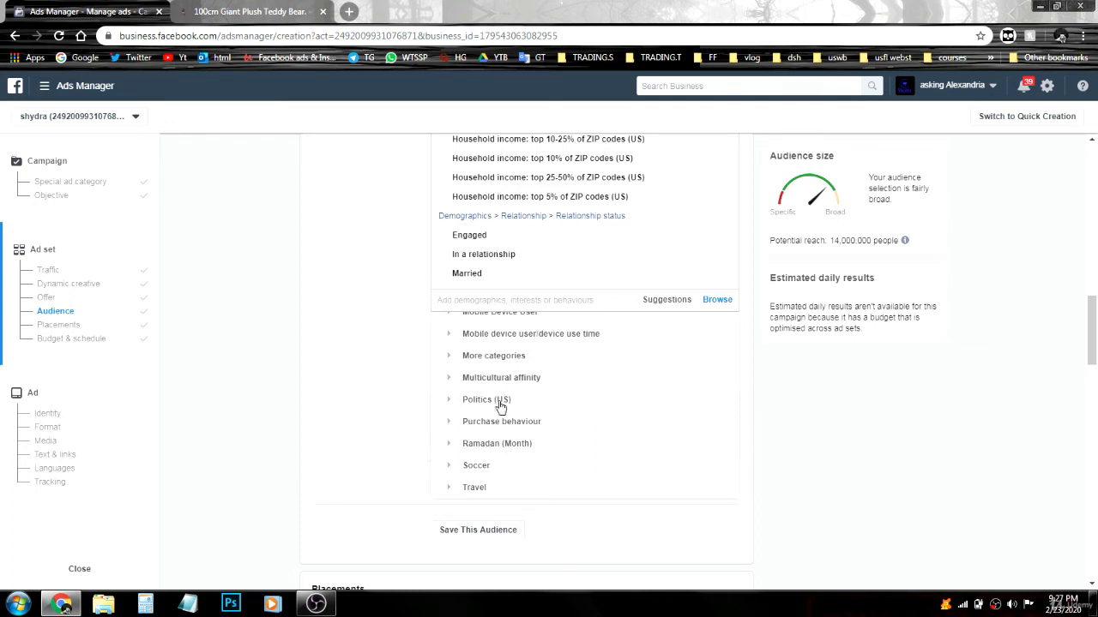
pyautogui.click(447, 422)
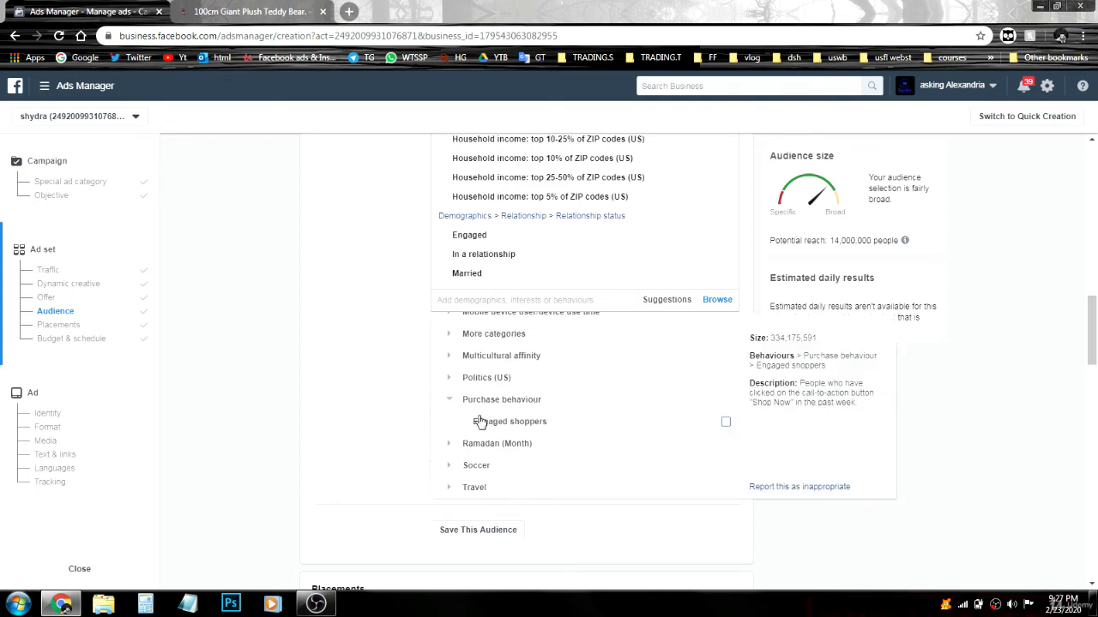
pyautogui.click(726, 425)
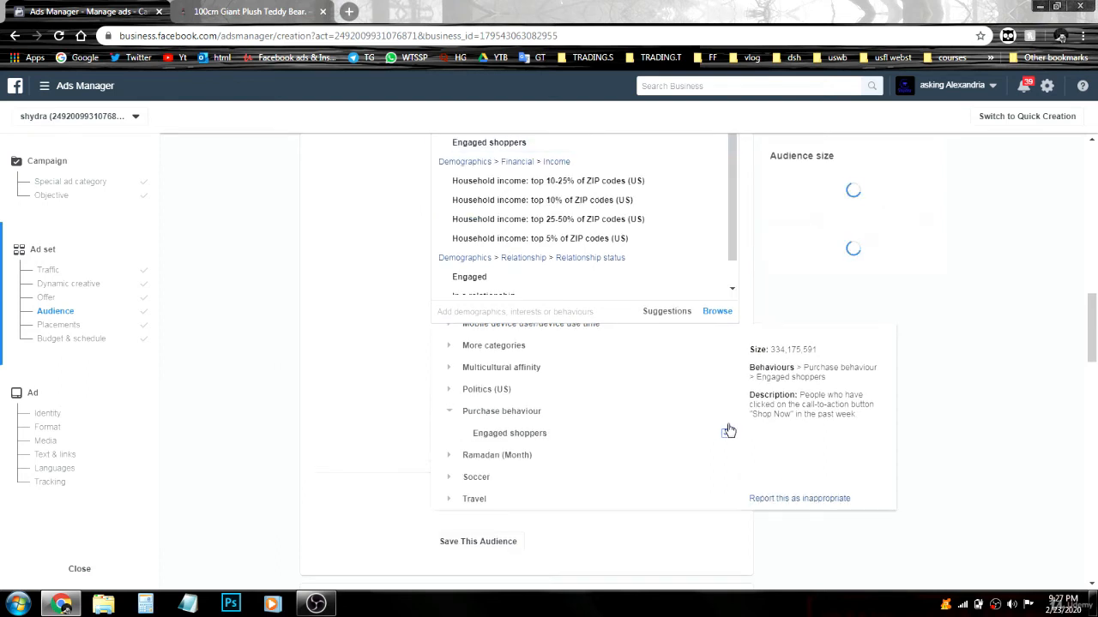
pyautogui.scroll(3, 458, 410)
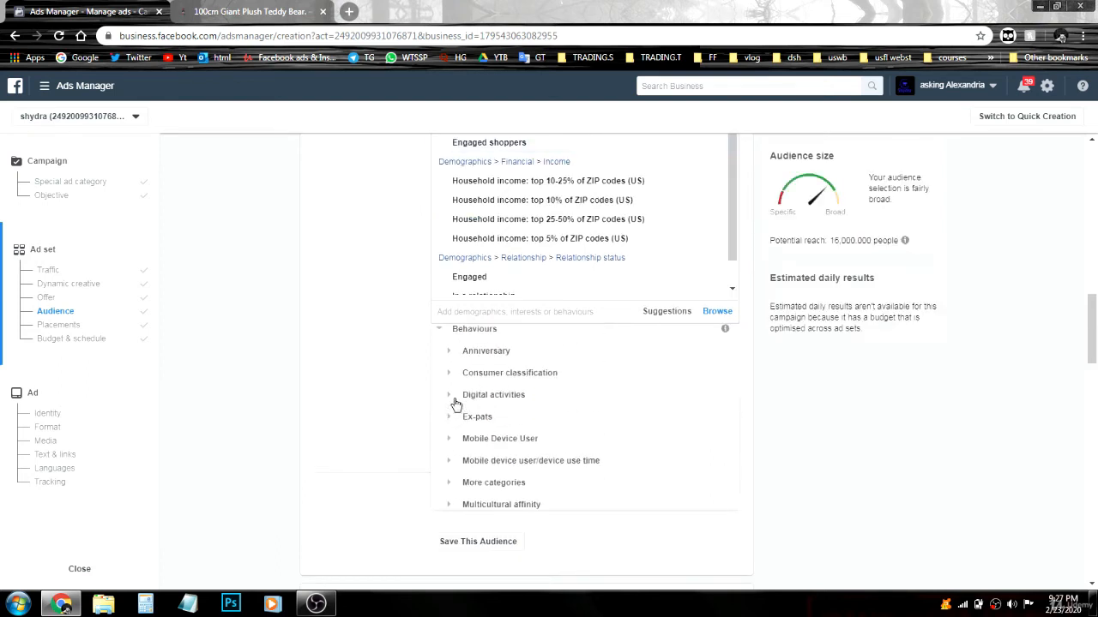
pyautogui.scroll(1, 456, 403)
pyautogui.click(437, 384)
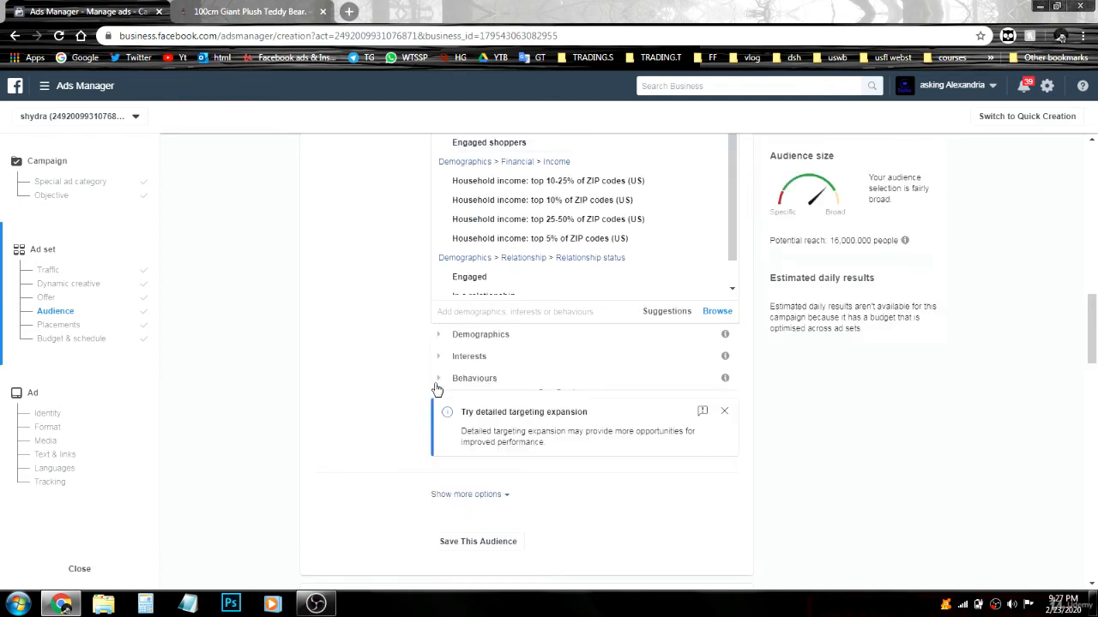
# Examine the full list of Behaviours categories for further suitable targeting and close the category list
pyautogui.scroll(-3, 515, 424)
pyautogui.scroll(-1, 519, 424)
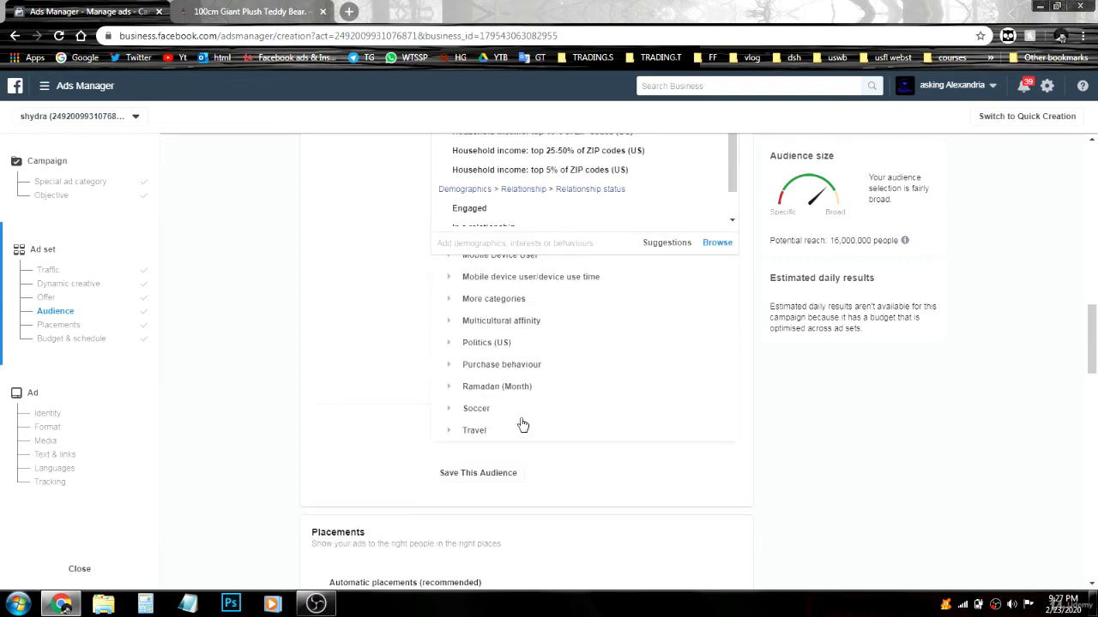
pyautogui.scroll(4, 522, 423)
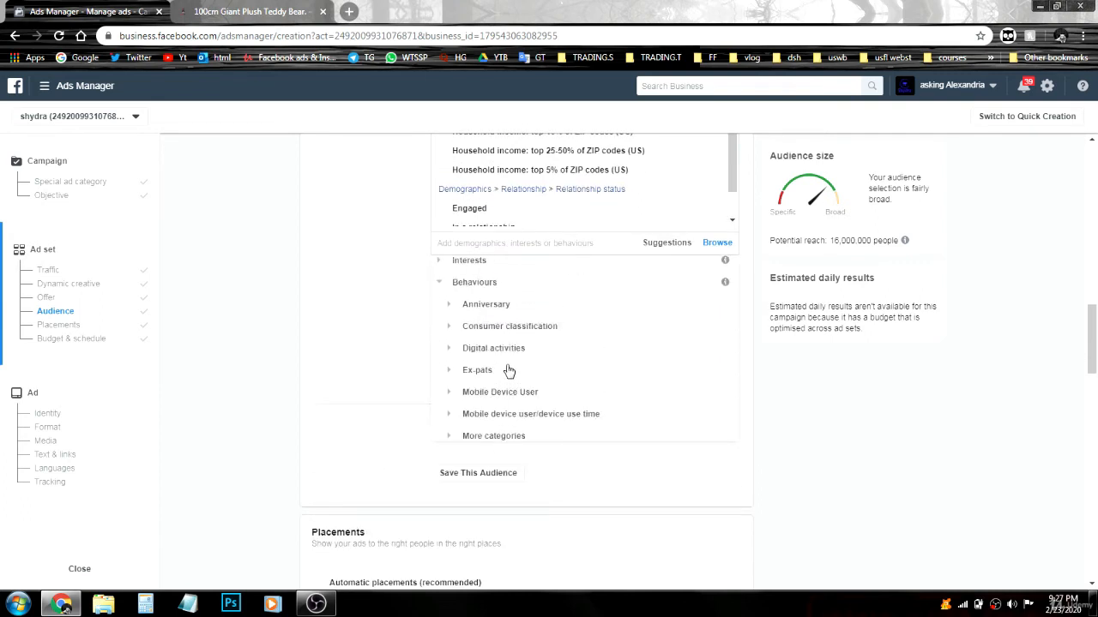
pyautogui.scroll(-2, 509, 370)
pyautogui.scroll(-2, 549, 383)
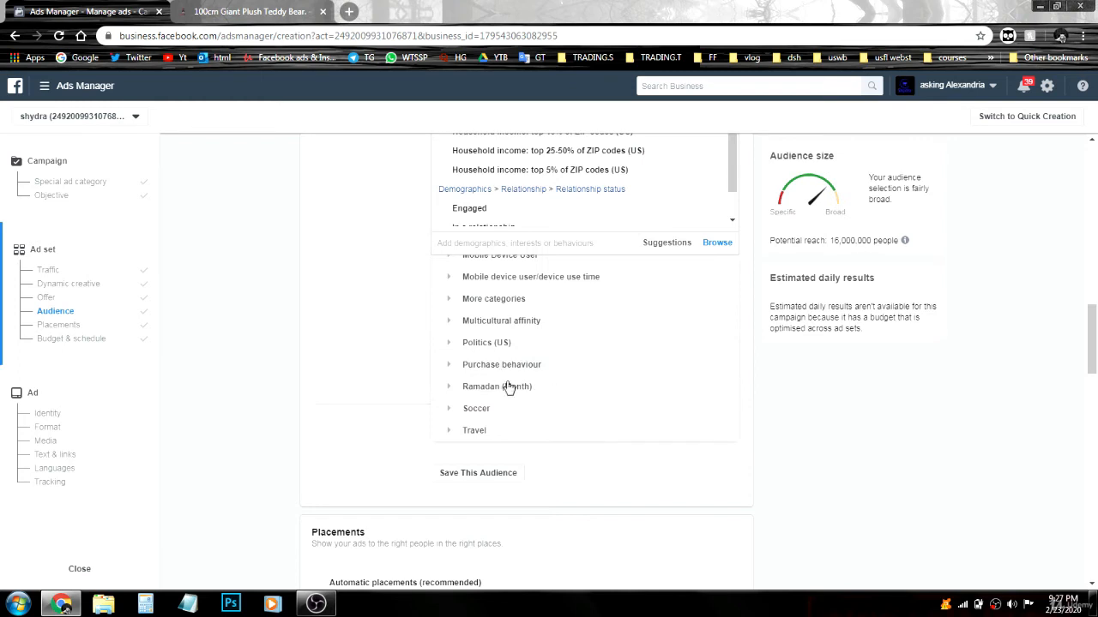
pyautogui.scroll(-1, 515, 389)
pyautogui.scroll(1, 398, 376)
pyautogui.scroll(2, 479, 379)
pyautogui.scroll(2, 480, 367)
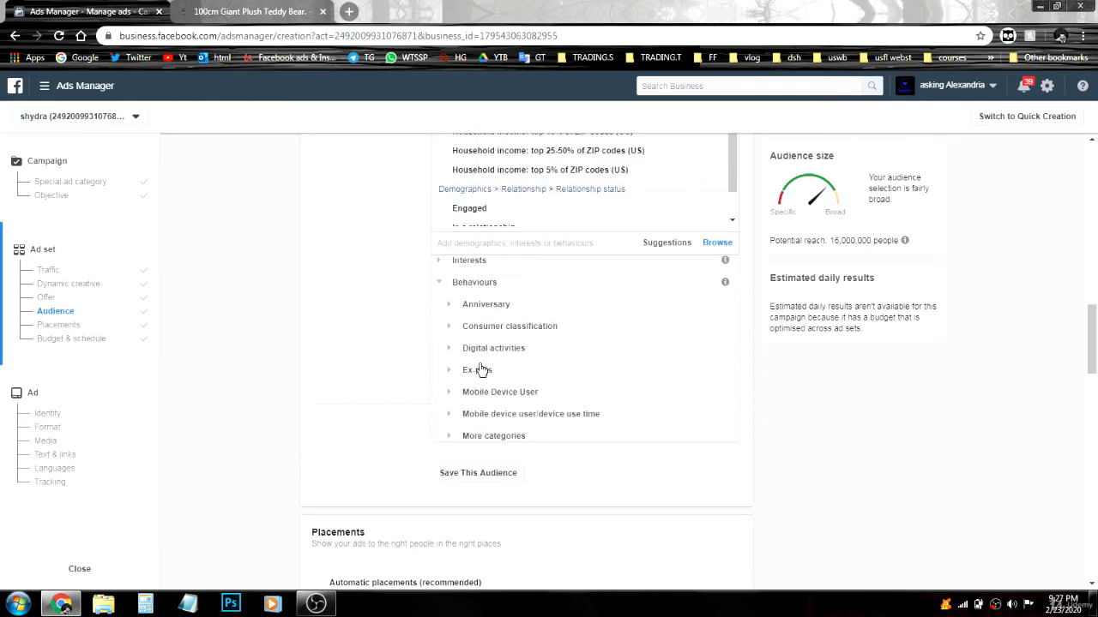
pyautogui.click(441, 286)
pyautogui.click(441, 309)
pyautogui.scroll(-1, 463, 326)
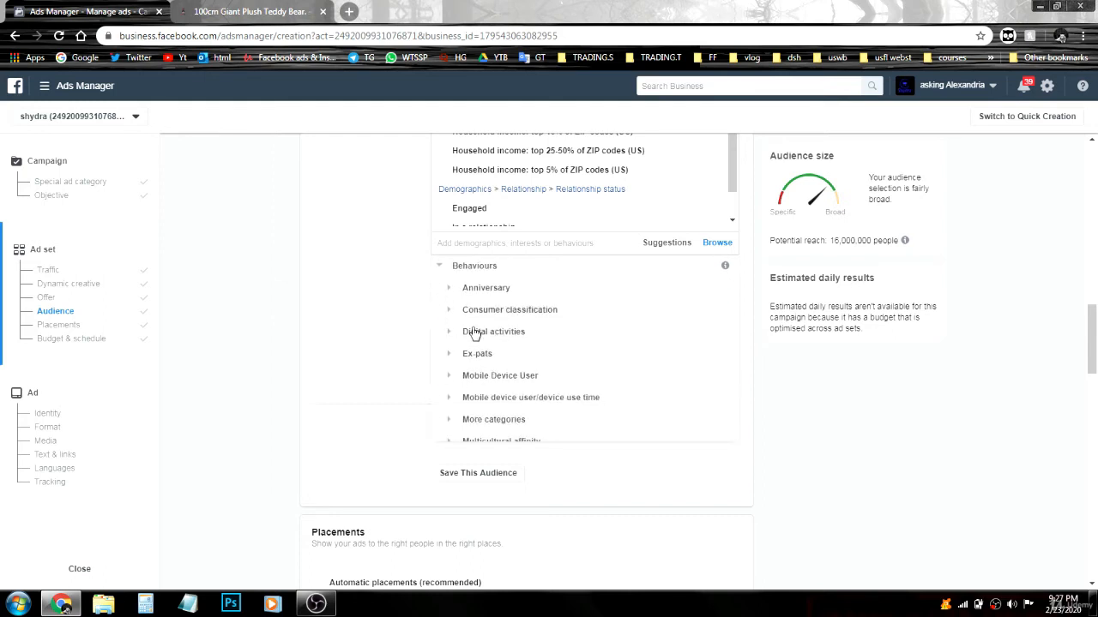
pyautogui.scroll(-3, 513, 360)
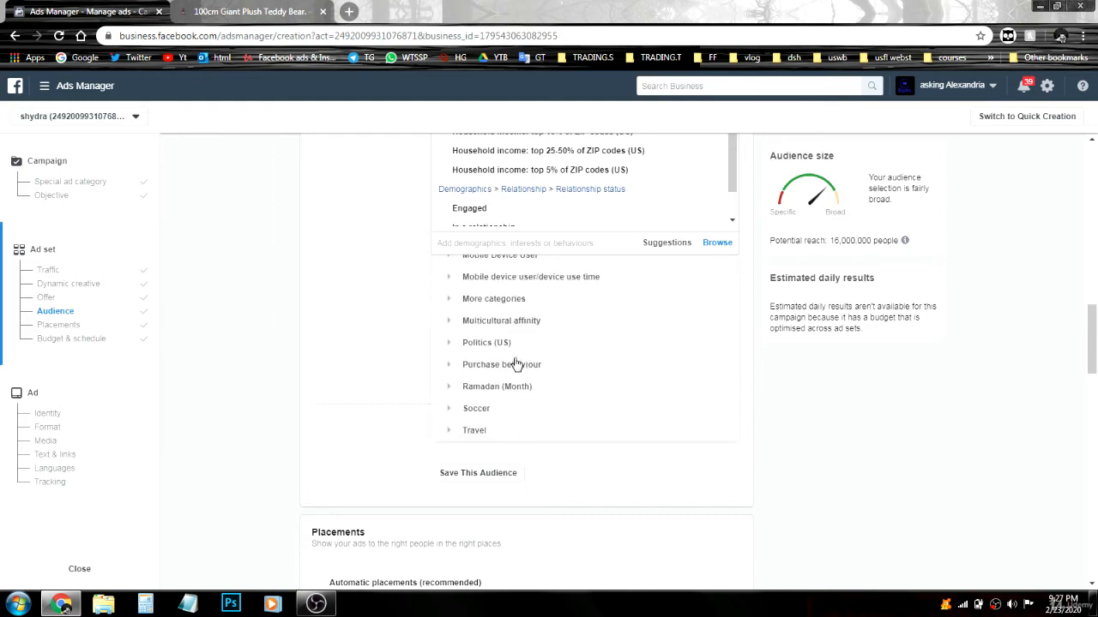
pyautogui.scroll(3, 515, 364)
pyautogui.click(419, 345)
# Add the interest Teddy bear to the audience's detailed targeting and dismiss the detailed targeting expansion tip
pyautogui.scroll(2, 420, 346)
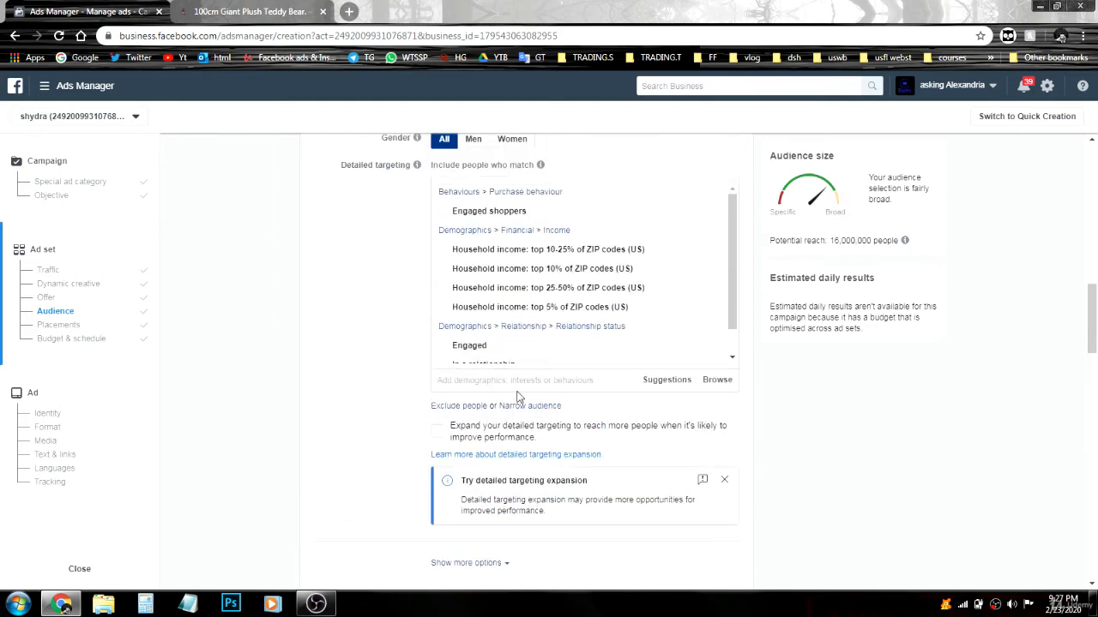
pyautogui.write('teddy bear')
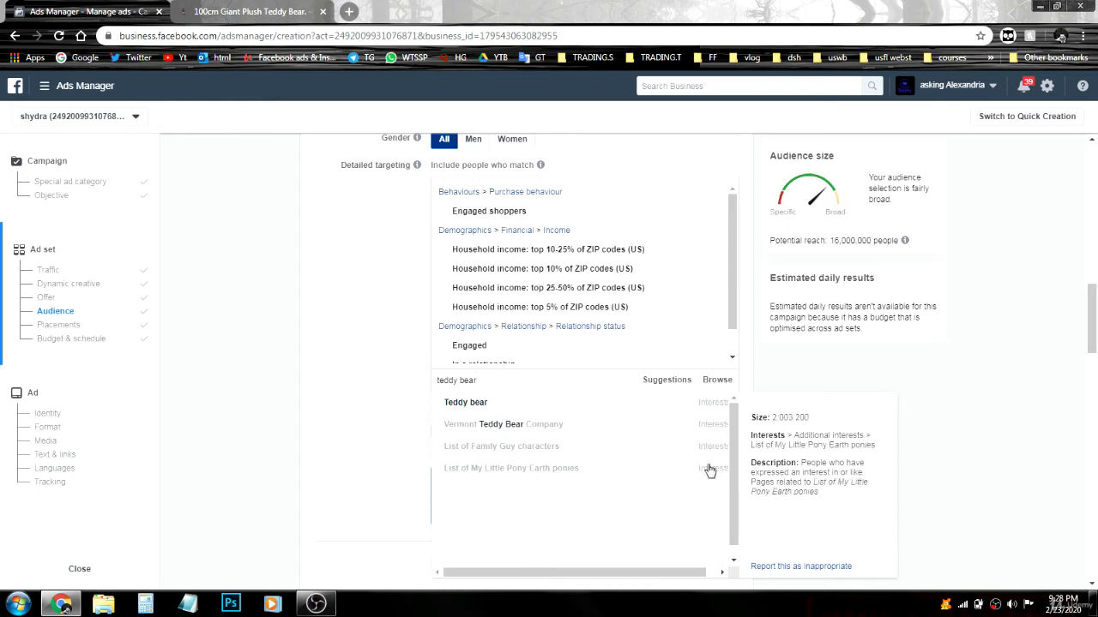
pyautogui.click(660, 411)
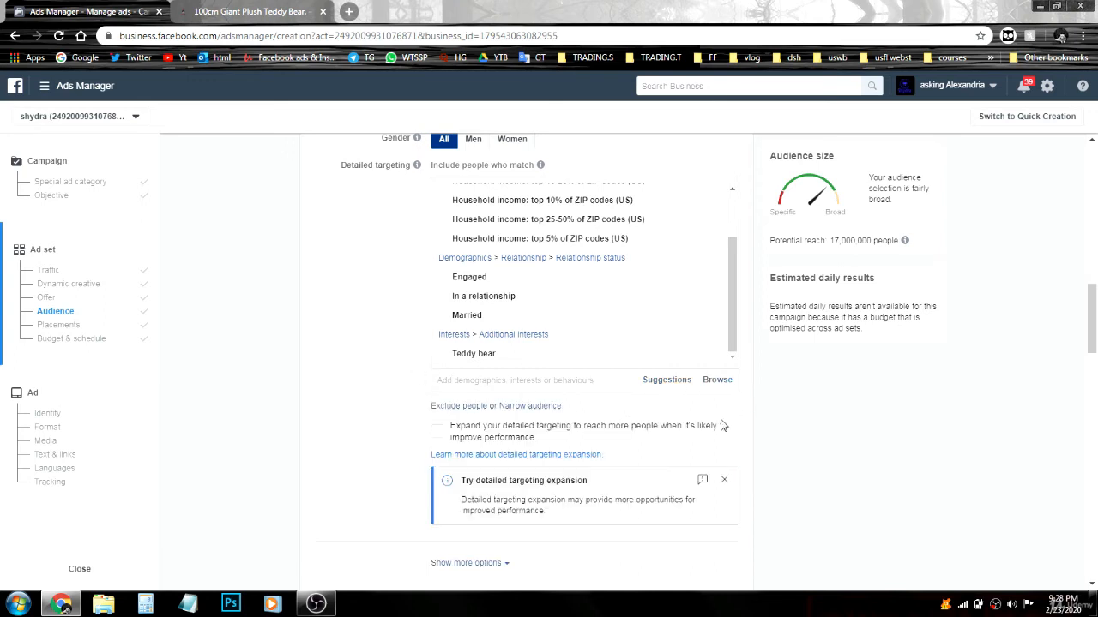
pyautogui.scroll(1, 290, 352)
pyautogui.scroll(-2, 444, 365)
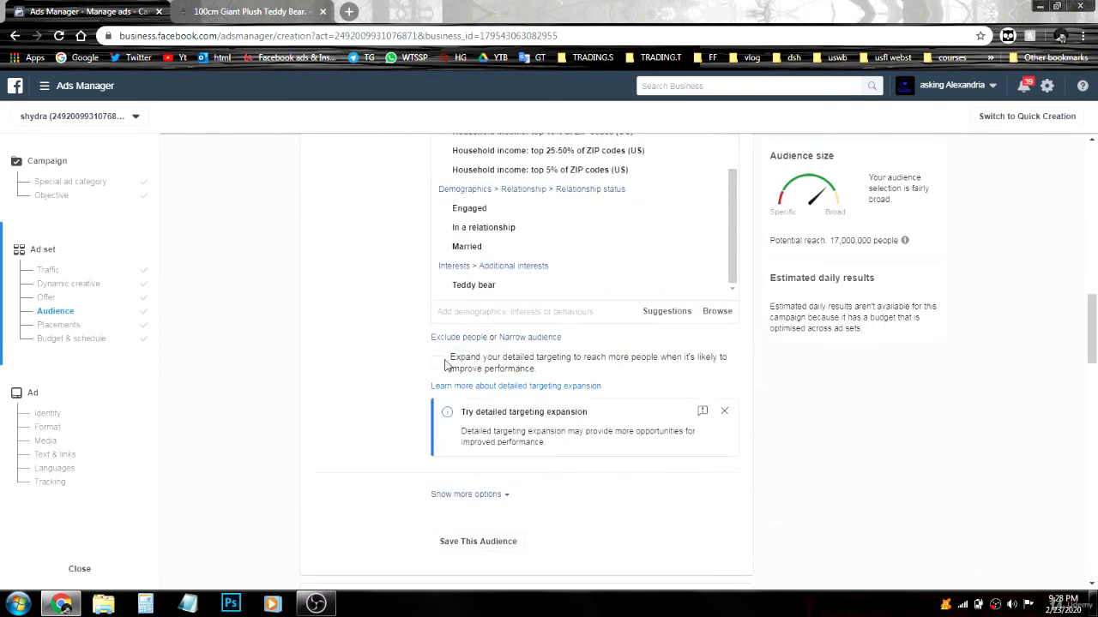
pyautogui.click(726, 414)
# Show the additional audience options and set the audience's language to English (All)
pyautogui.scroll(-1, 403, 334)
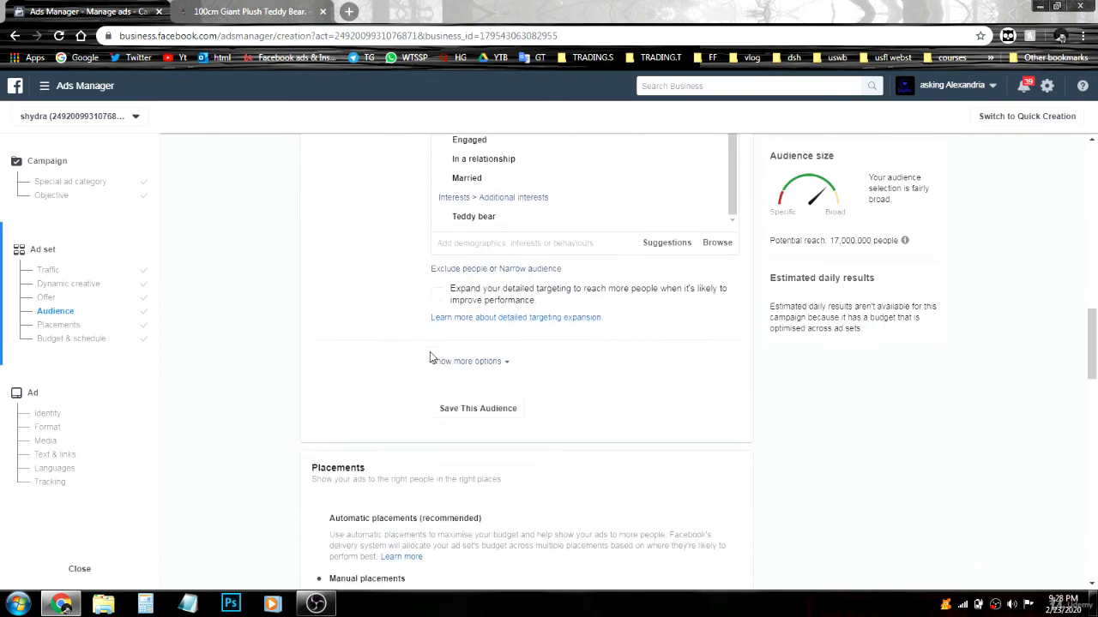
pyautogui.click(495, 367)
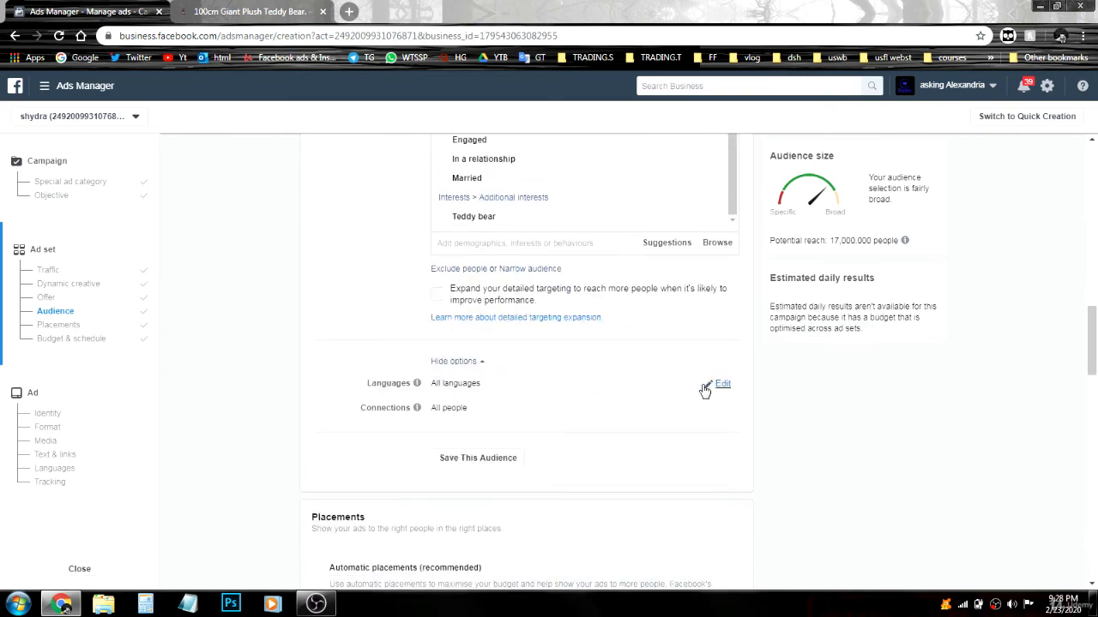
pyautogui.click(720, 387)
pyautogui.click(504, 387)
pyautogui.write('eng')
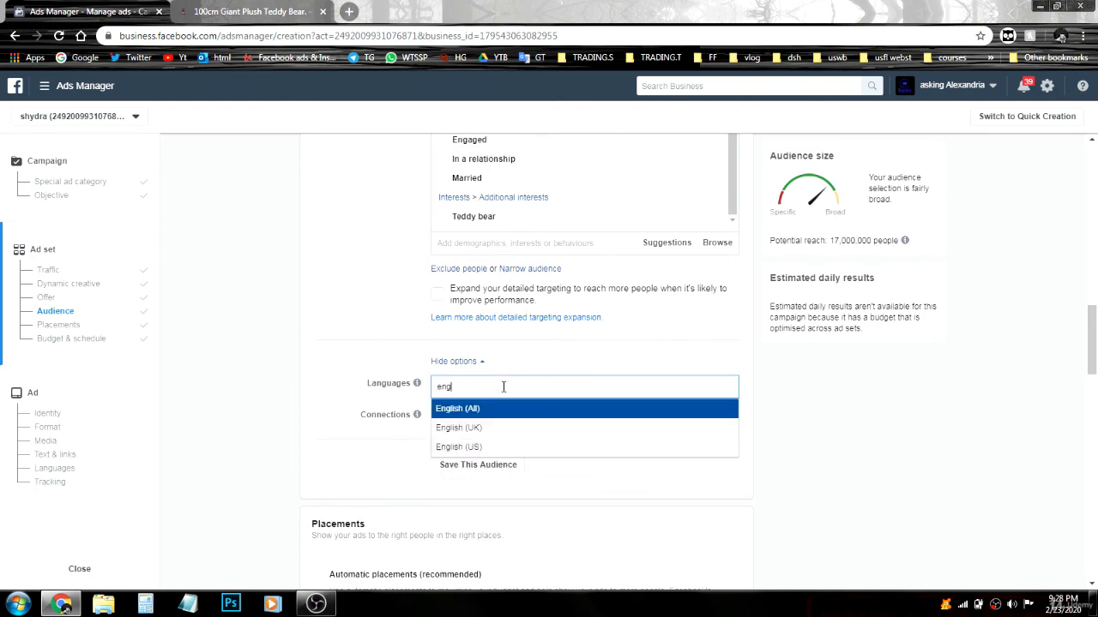
pyautogui.write('lish a')
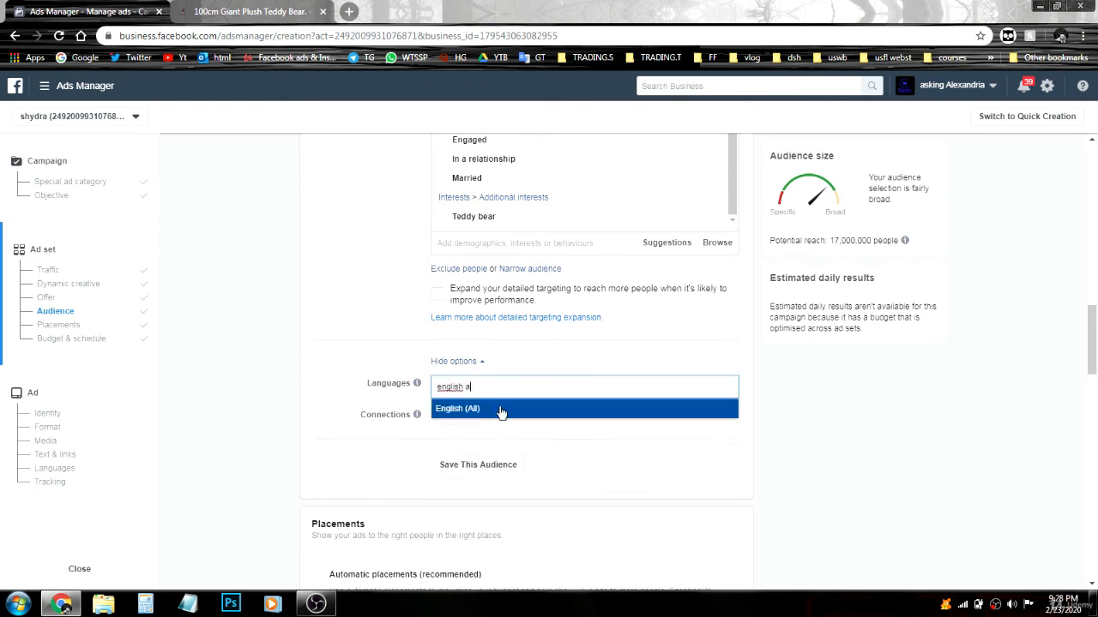
pyautogui.click(502, 410)
# Select all Instagram placements under the manual placements, with Instagram as the only platform and Facebook unselected
pyautogui.scroll(-1, 481, 336)
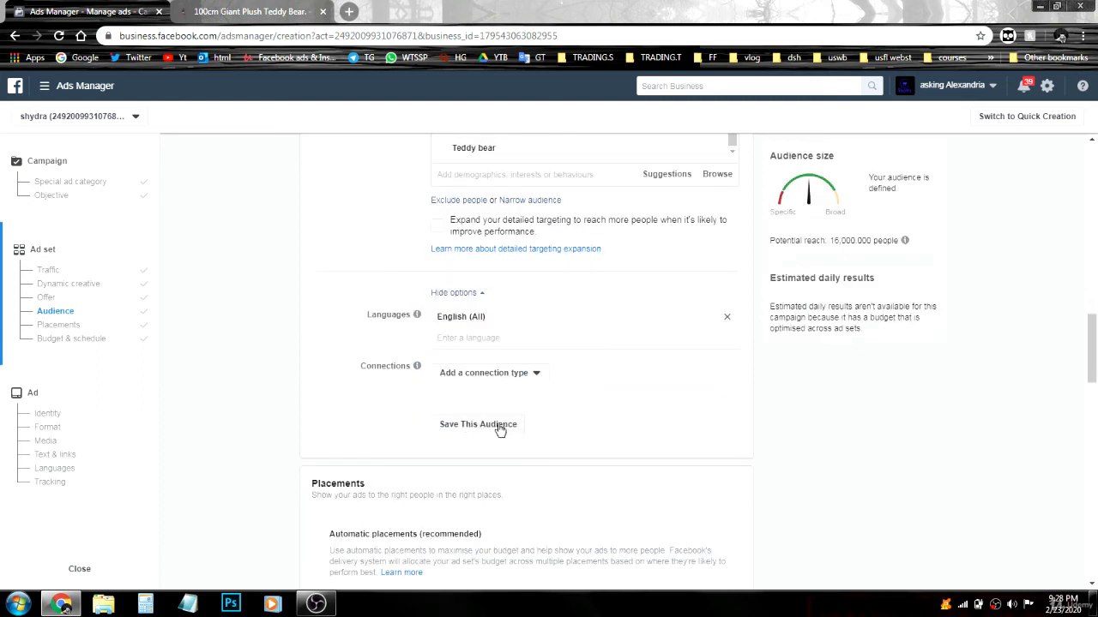
pyautogui.scroll(-3, 517, 431)
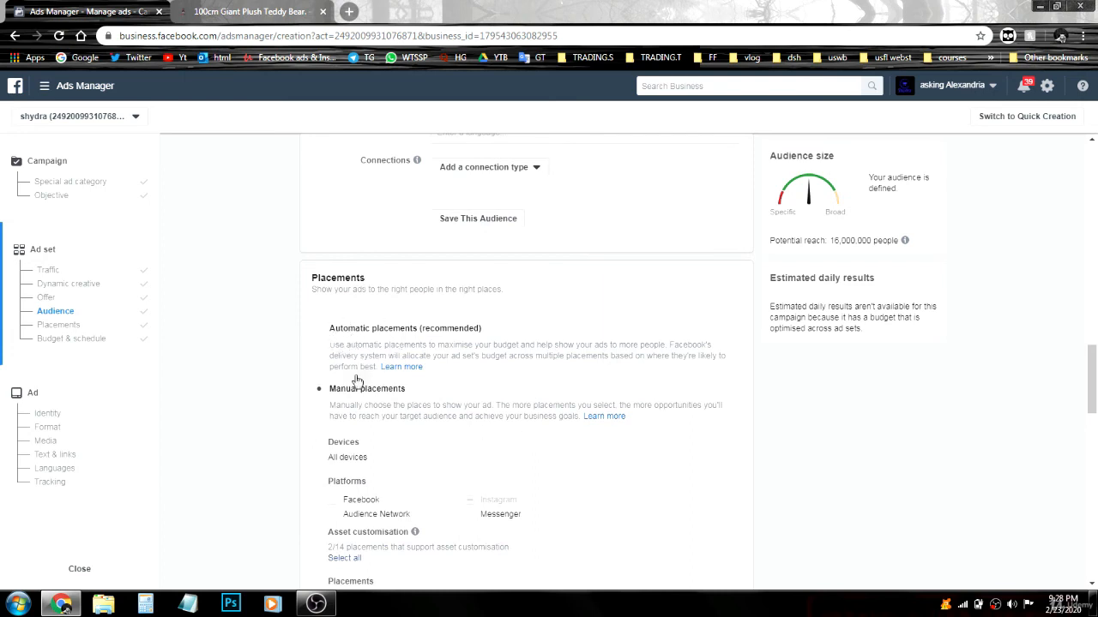
pyautogui.scroll(-1, 387, 396)
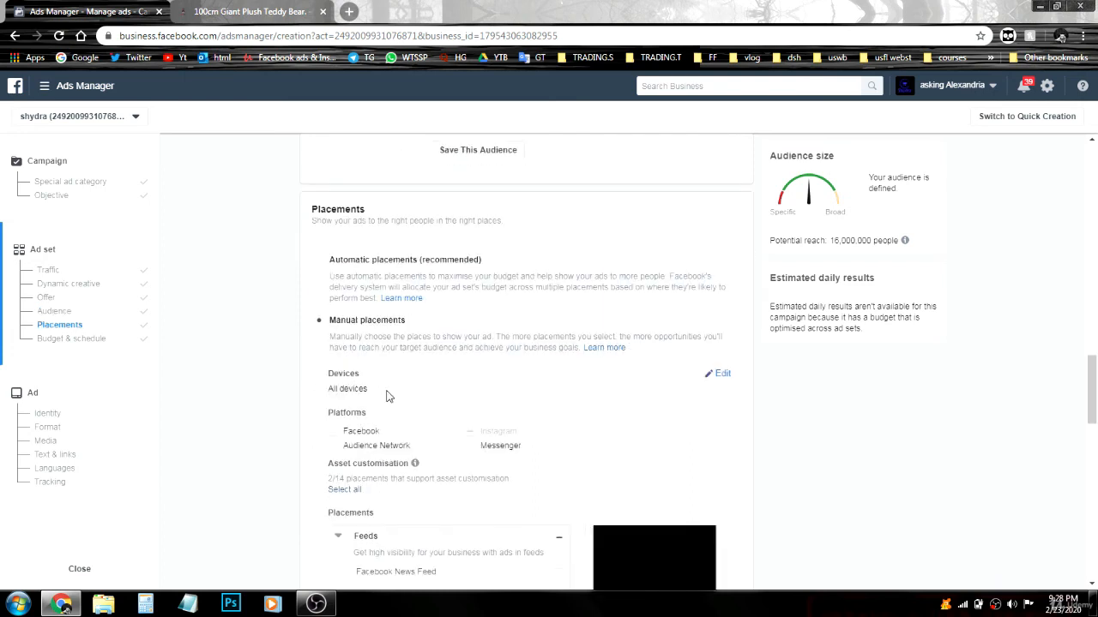
pyautogui.click(332, 436)
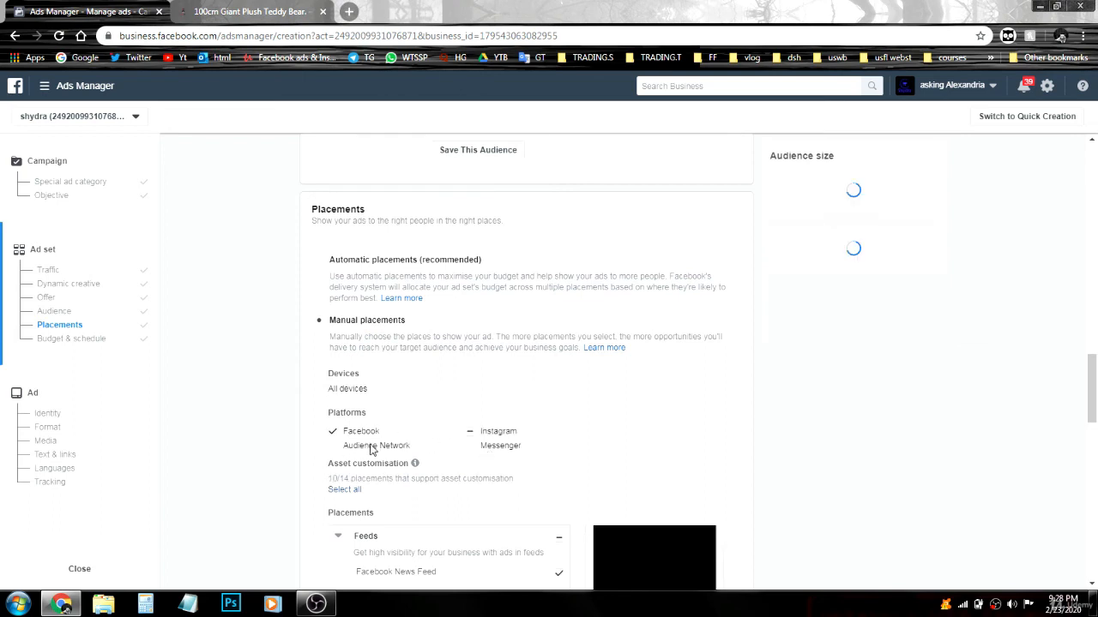
pyautogui.click(468, 433)
pyautogui.click(334, 435)
pyautogui.scroll(-2, 473, 439)
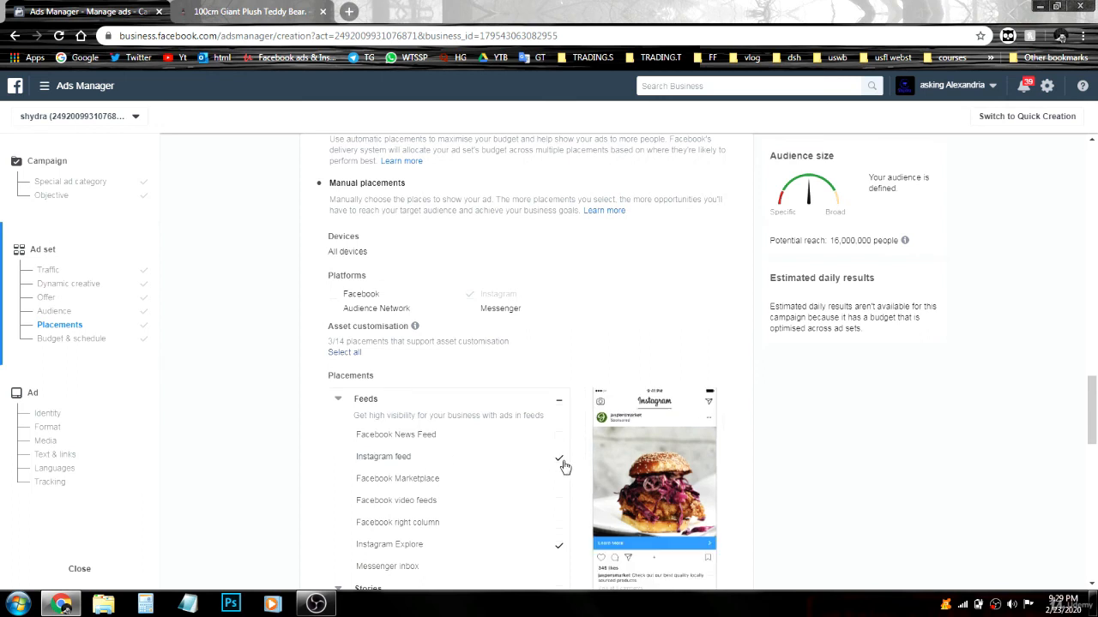
pyautogui.scroll(-1, 480, 473)
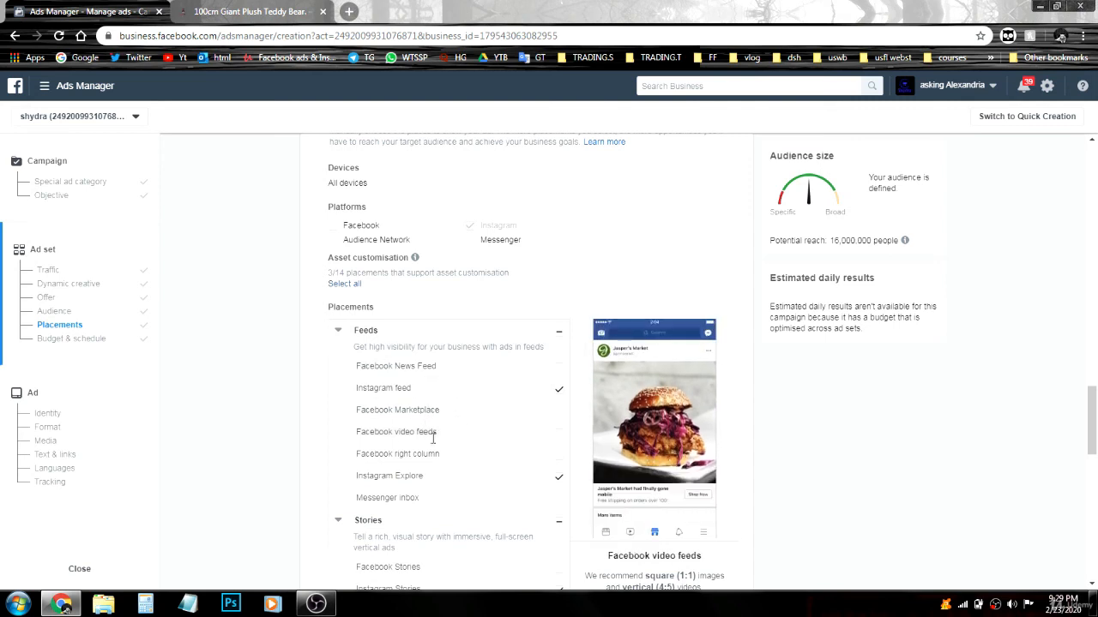
# Show the additional placement options and set the specific mobile devices and operating systems to All mobile devices
pyautogui.scroll(-2, 411, 454)
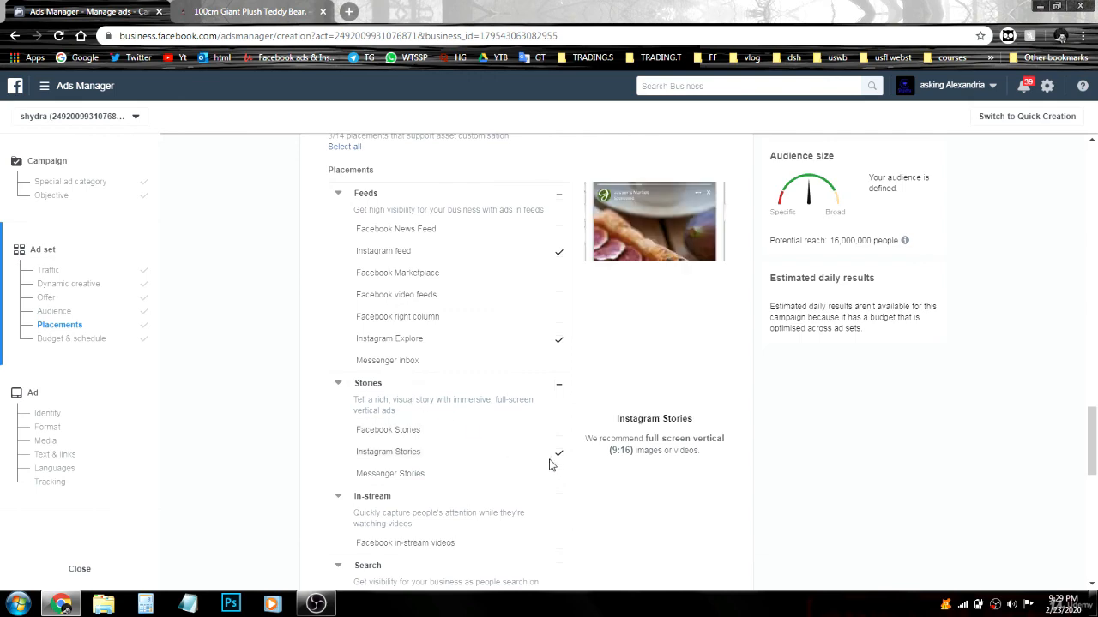
pyautogui.scroll(-4, 412, 459)
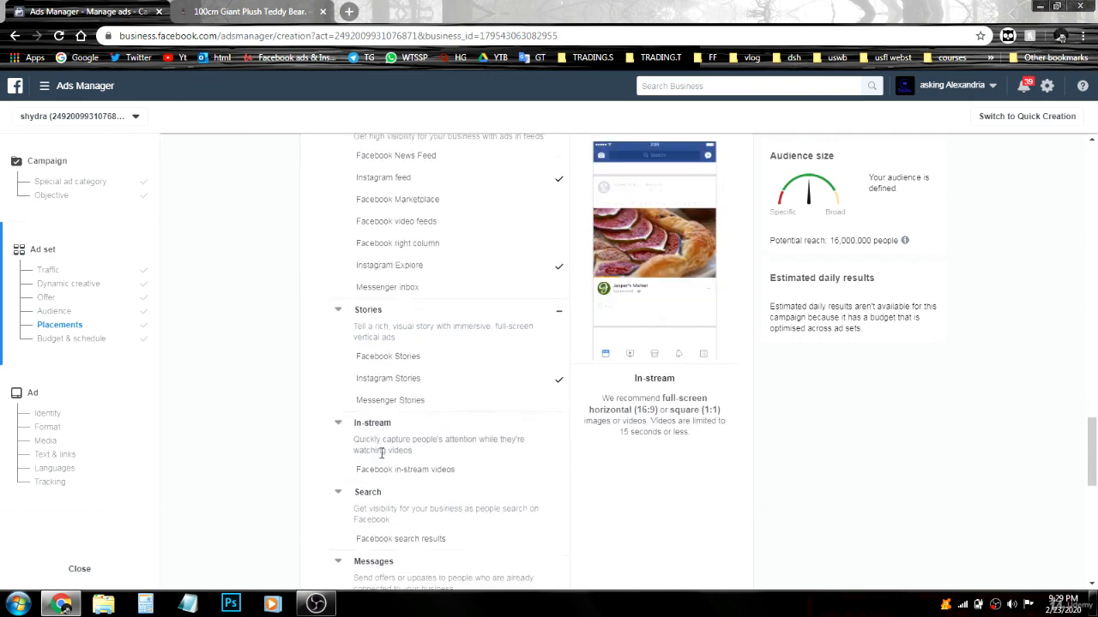
pyautogui.scroll(-4, 393, 455)
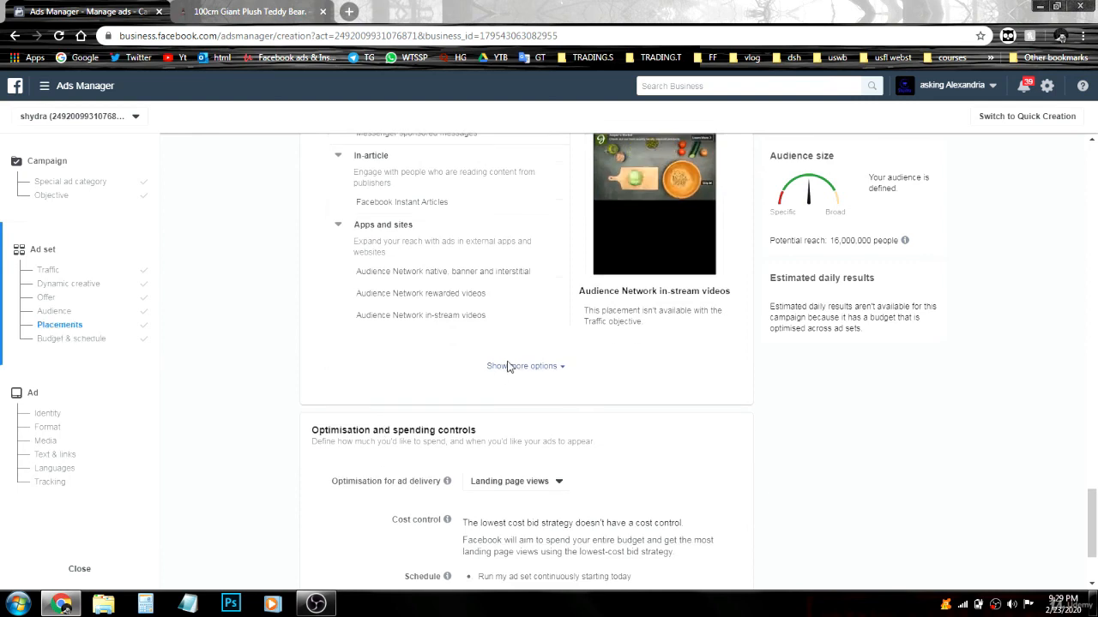
pyautogui.click(514, 367)
pyautogui.scroll(-1, 515, 367)
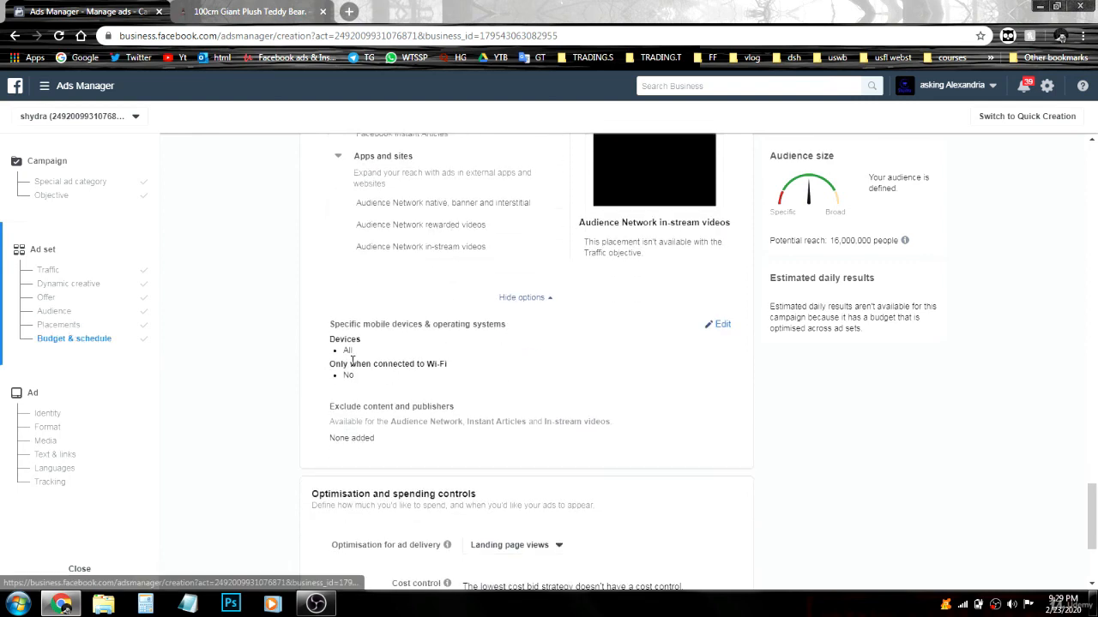
pyautogui.click(719, 324)
pyautogui.click(406, 345)
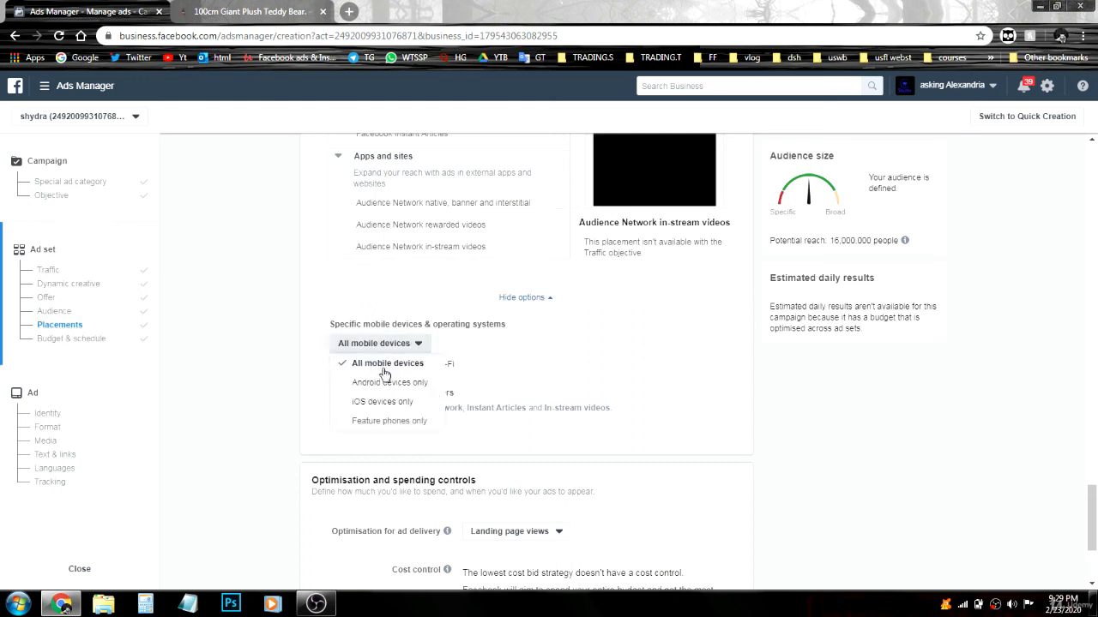
pyautogui.click(389, 367)
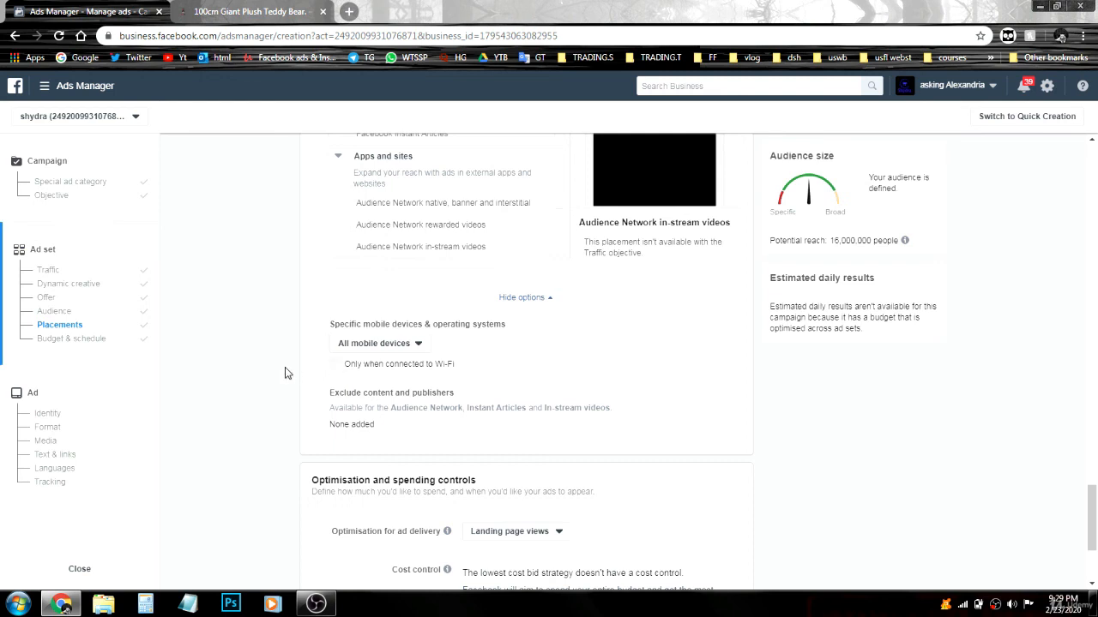
# Choose Landing page views as the optimisation for ad delivery and continue to the ad's Identity section
pyautogui.scroll(-2, 288, 373)
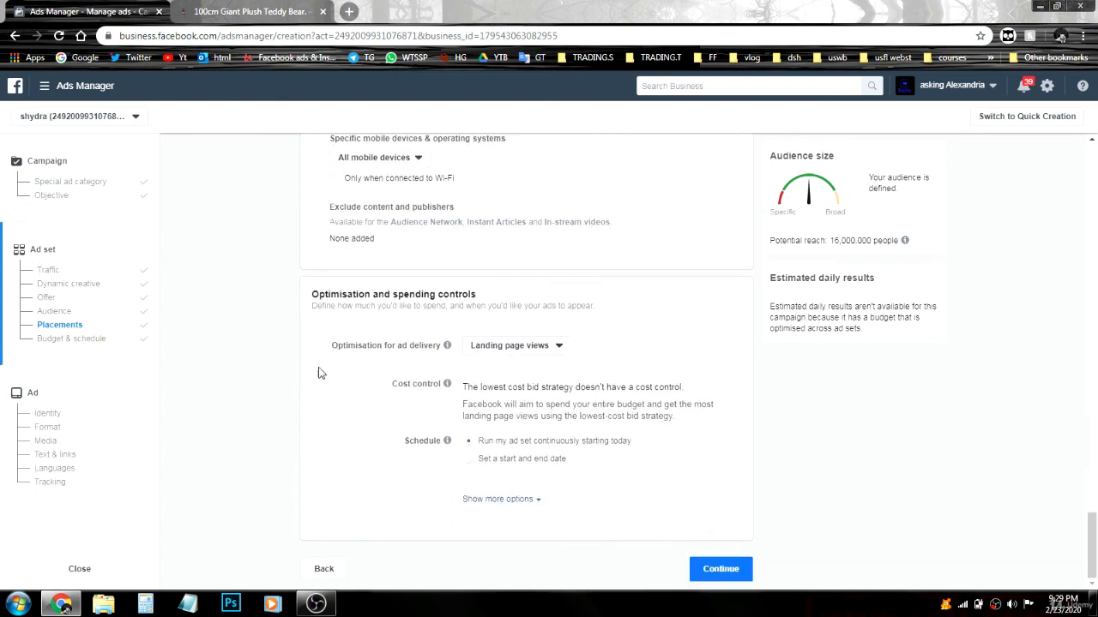
pyautogui.click(520, 348)
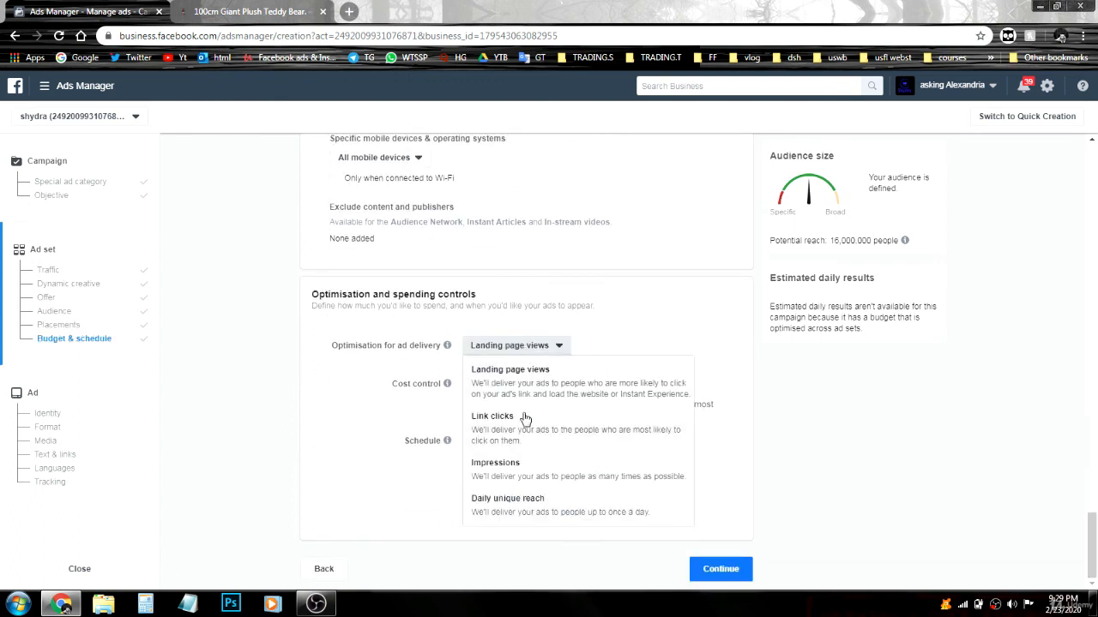
pyautogui.click(520, 387)
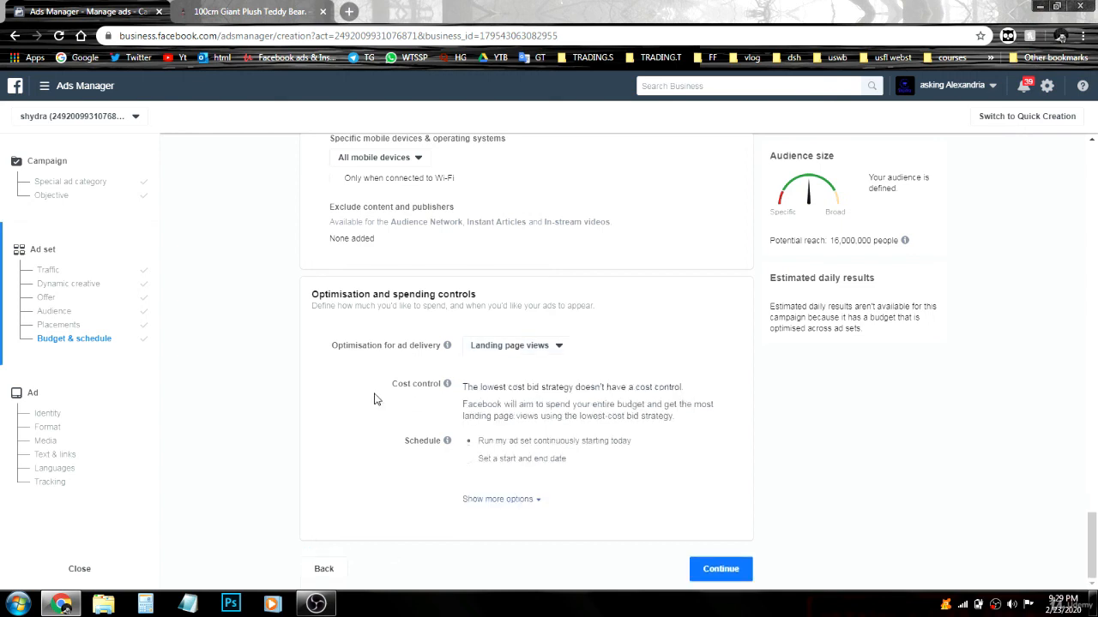
pyautogui.click(734, 570)
pyautogui.click(735, 570)
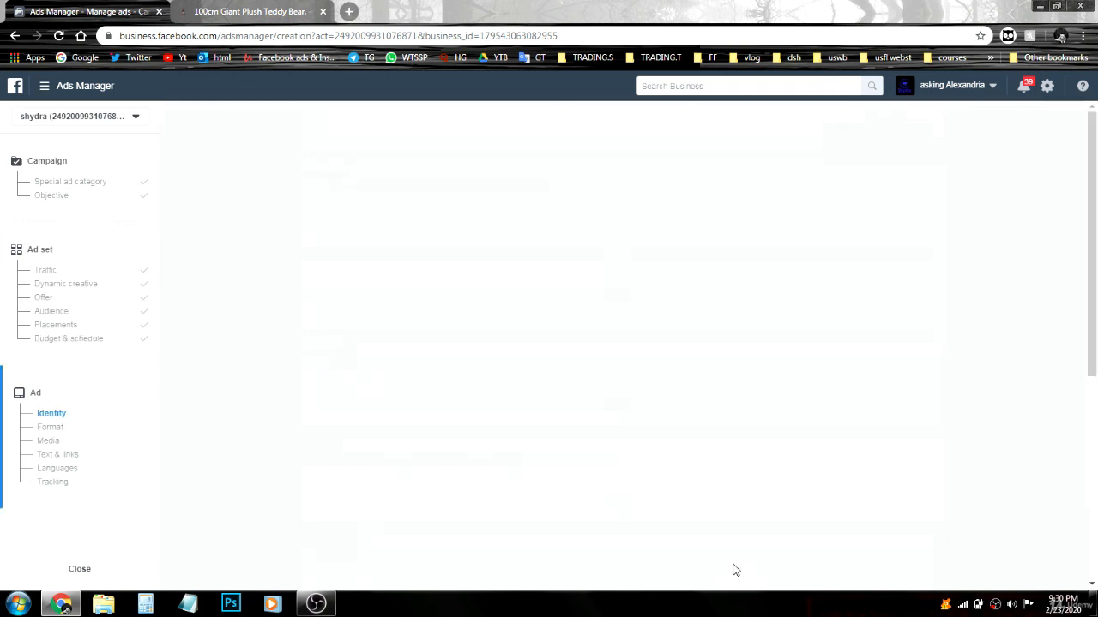